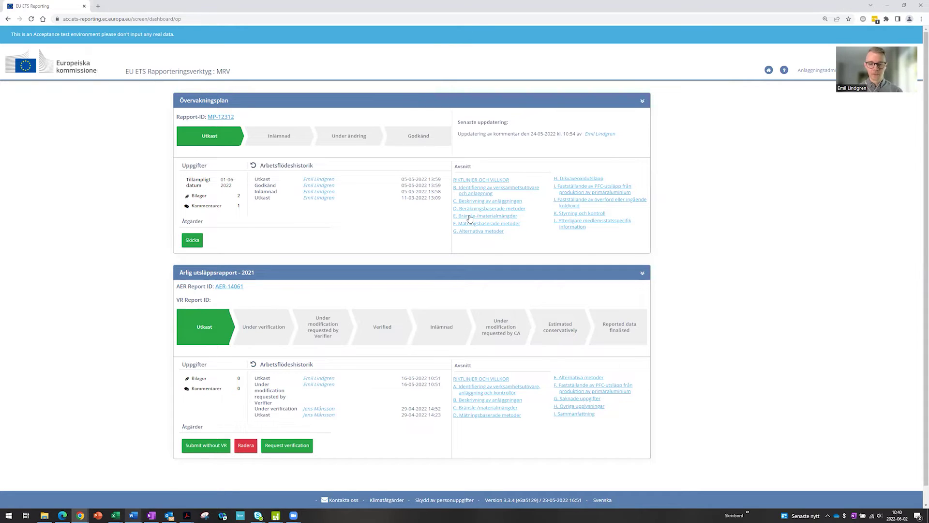
- Open section E, Bränsle-/materialmängder, of the monitoring plan and expand Eldningsolja 1 to review its category and tier guidance
{"action": "left_click", "coordinate": [470, 218]}
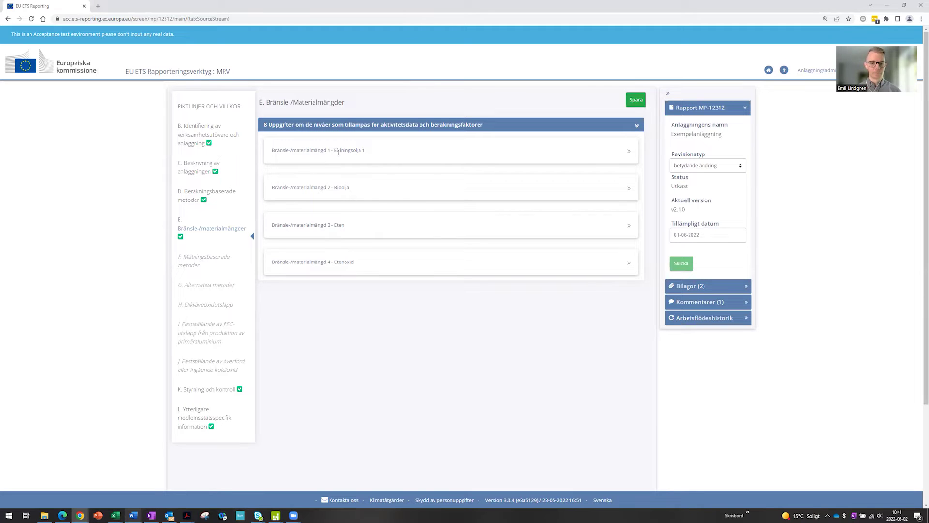
{"action": "left_click", "coordinate": [408, 155]}
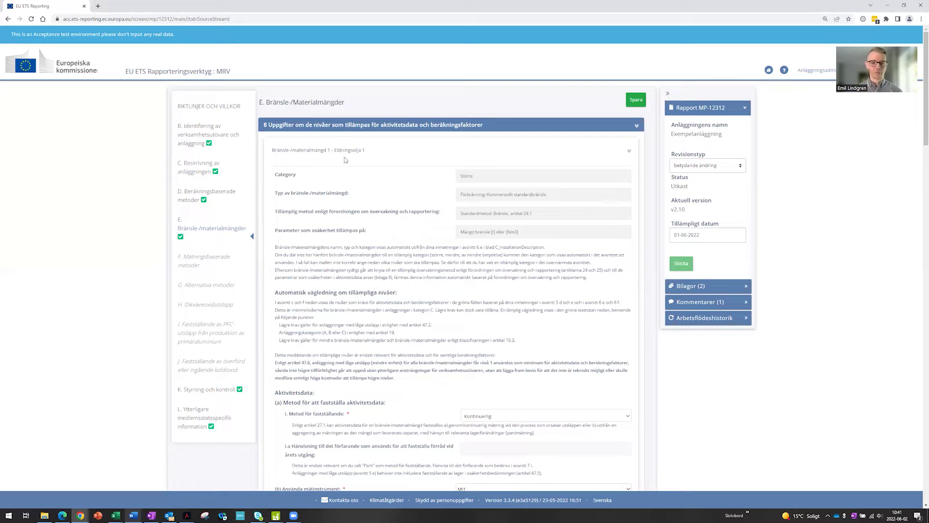
{"action": "double_click", "coordinate": [472, 177]}
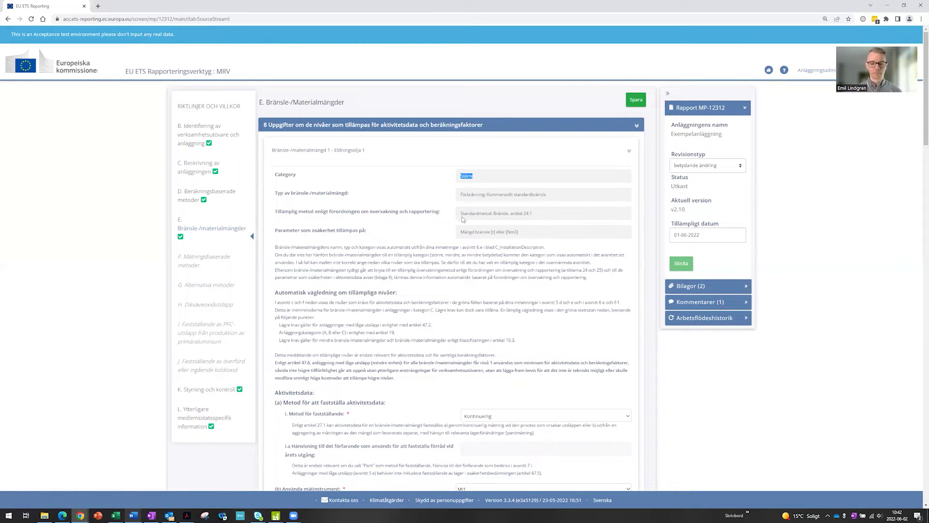
{"action": "scroll", "coordinate": [455, 194], "scroll_direction": "down", "scroll_amount": 2}
{"action": "left_click", "coordinate": [448, 158]}
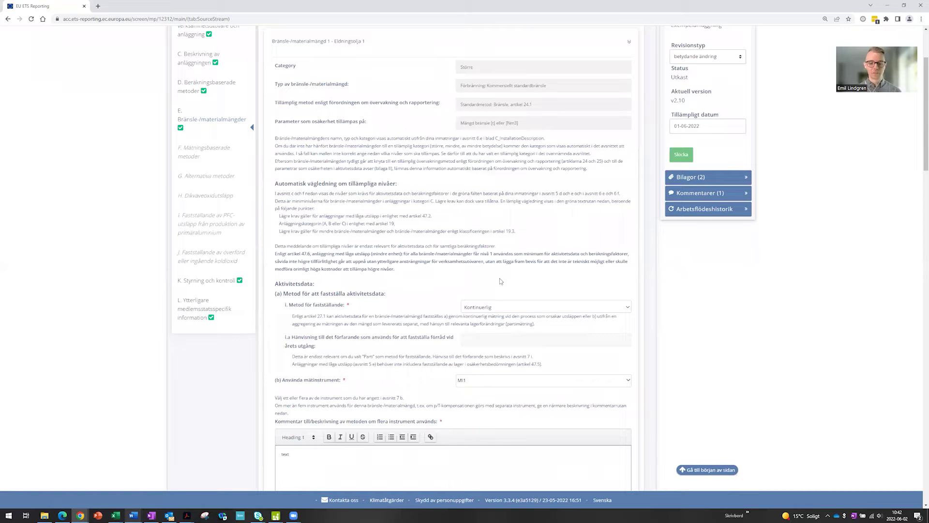
{"action": "scroll", "coordinate": [491, 280], "scroll_direction": "down", "scroll_amount": 2}
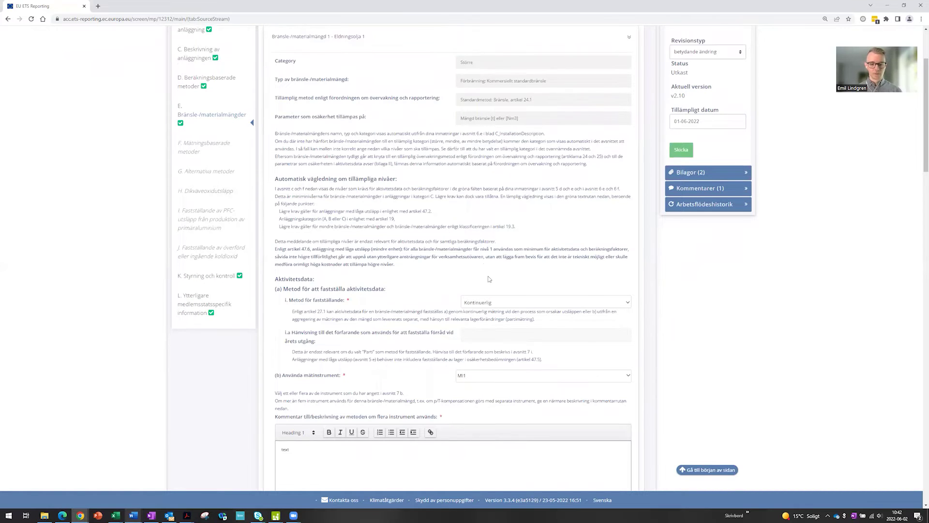
{"action": "scroll", "coordinate": [378, 242], "scroll_direction": "down", "scroll_amount": 2}
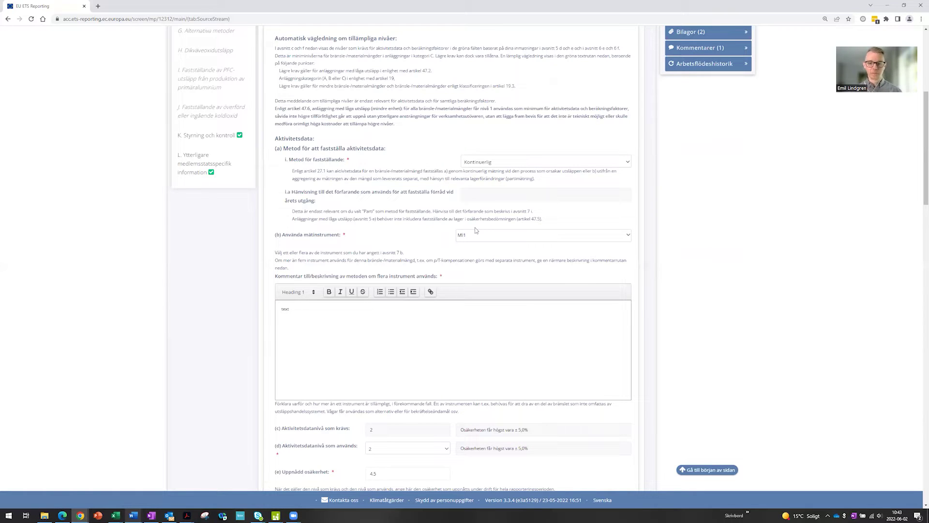
- Check which options are available for Eldningsolja 1's activity data determination method
{"action": "left_click", "coordinate": [628, 162]}
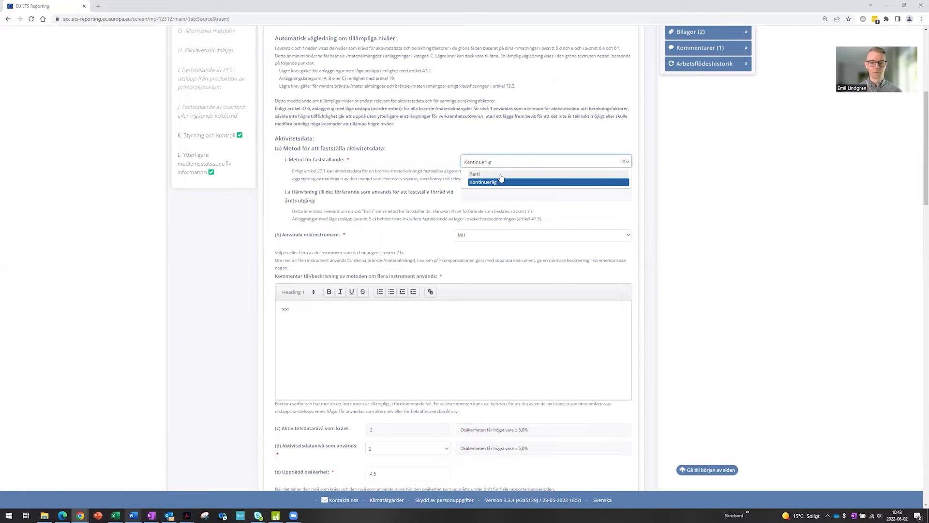
{"action": "left_click", "coordinate": [637, 165]}
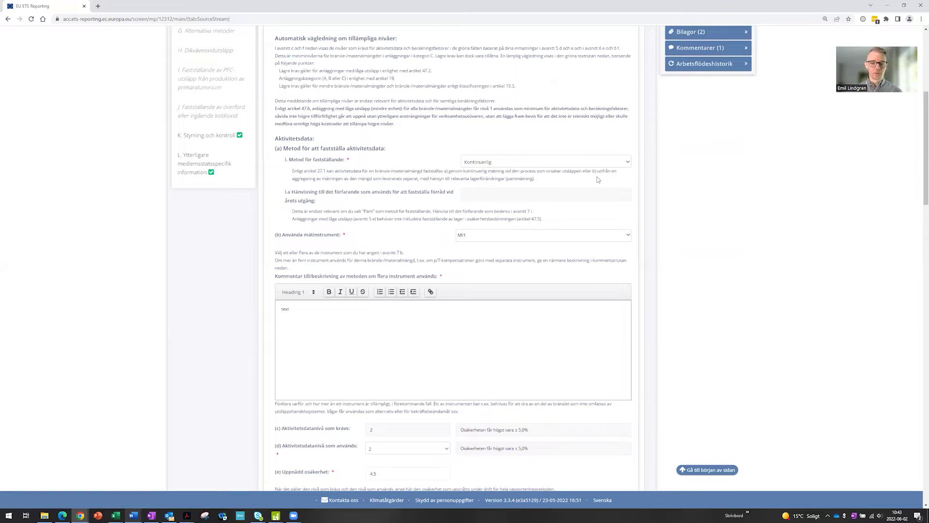
{"action": "scroll", "coordinate": [598, 180], "scroll_direction": "down", "scroll_amount": 2}
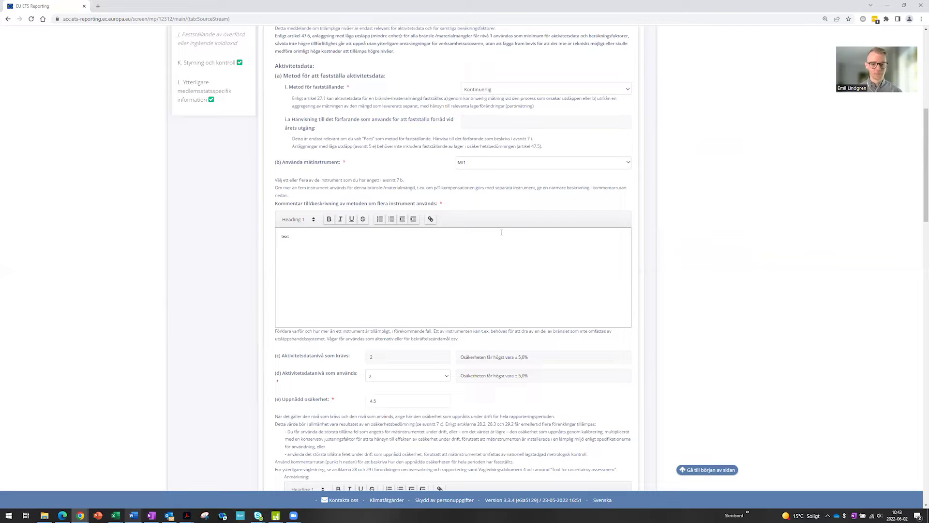
{"action": "scroll", "coordinate": [502, 233], "scroll_direction": "down", "scroll_amount": 1}
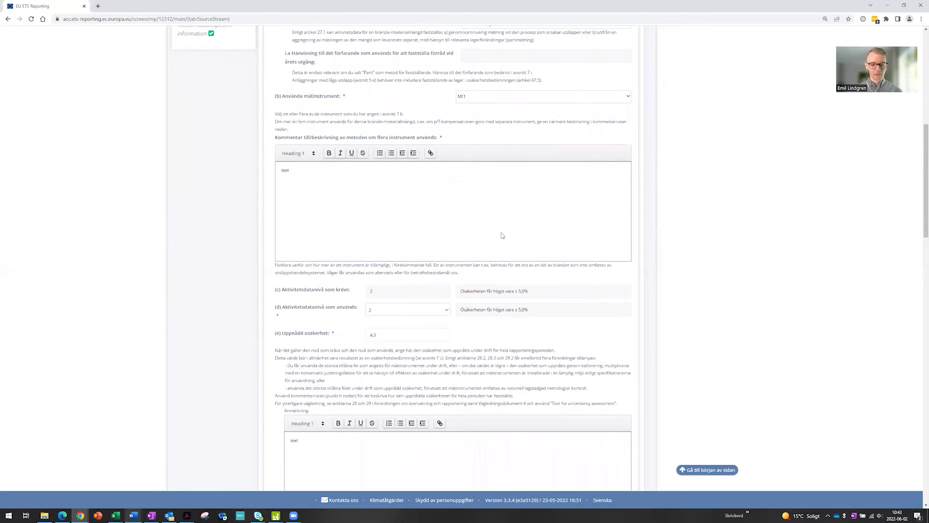
- Examine the required and applied activity data tiers and the achieved uncertainty for Eldningsolja 1
{"action": "scroll", "coordinate": [501, 234], "scroll_direction": "down", "scroll_amount": 1}
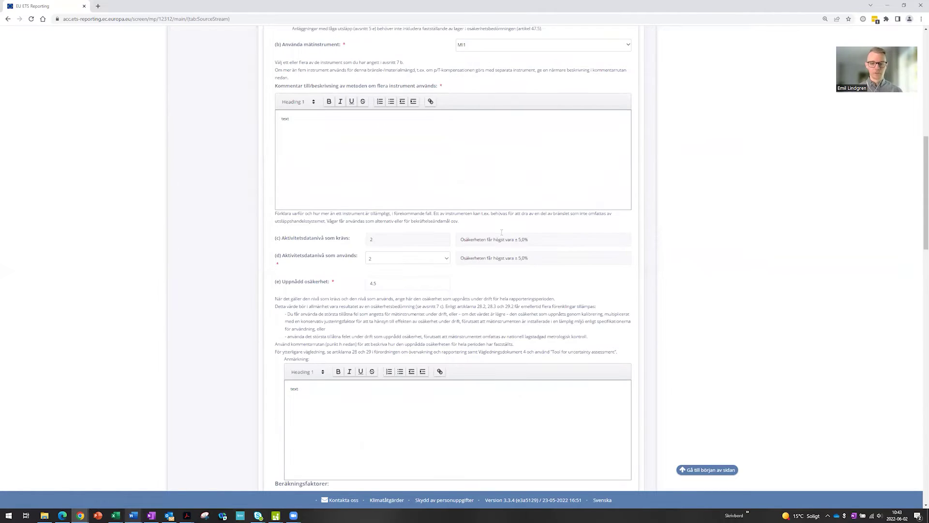
{"action": "scroll", "coordinate": [502, 232], "scroll_direction": "down", "scroll_amount": 1}
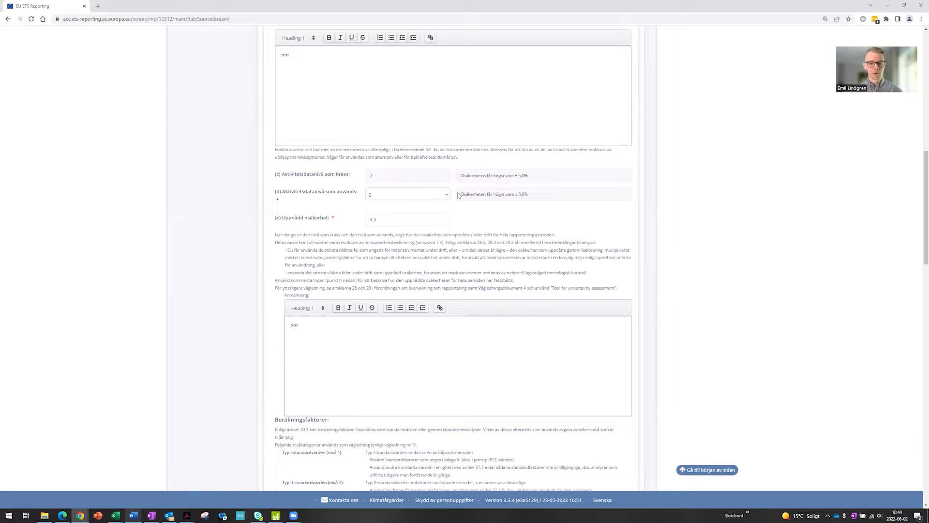
{"action": "scroll", "coordinate": [468, 185], "scroll_direction": "down", "scroll_amount": 1}
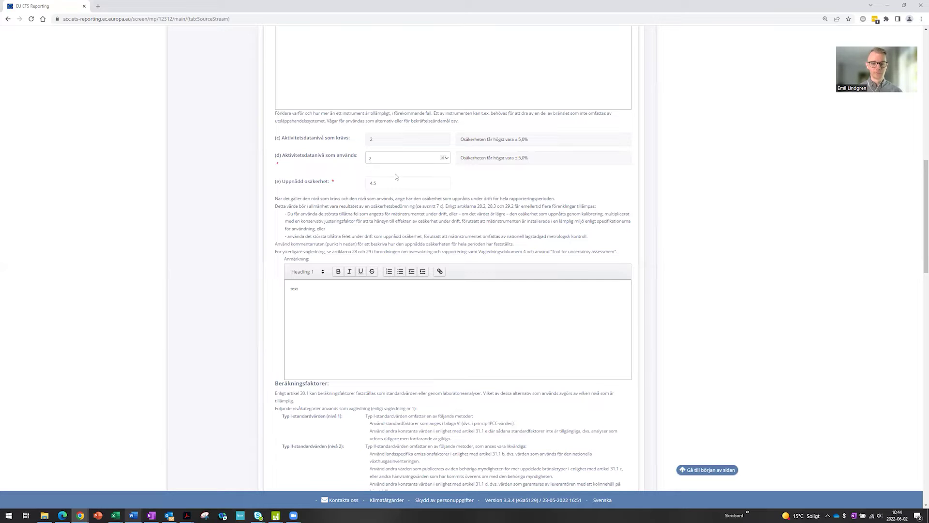
{"action": "left_click_drag", "start_coordinate": [379, 186], "coordinate": [365, 189]}
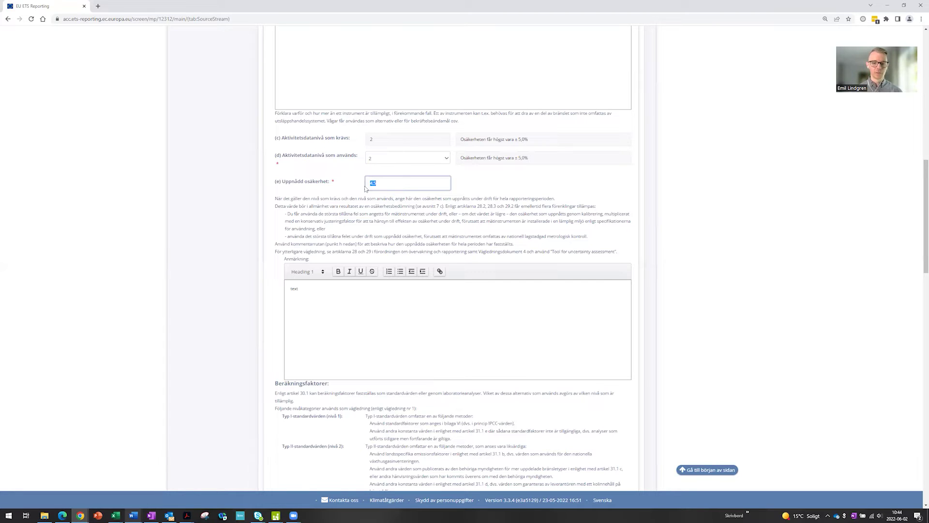
{"action": "left_click", "coordinate": [398, 188]}
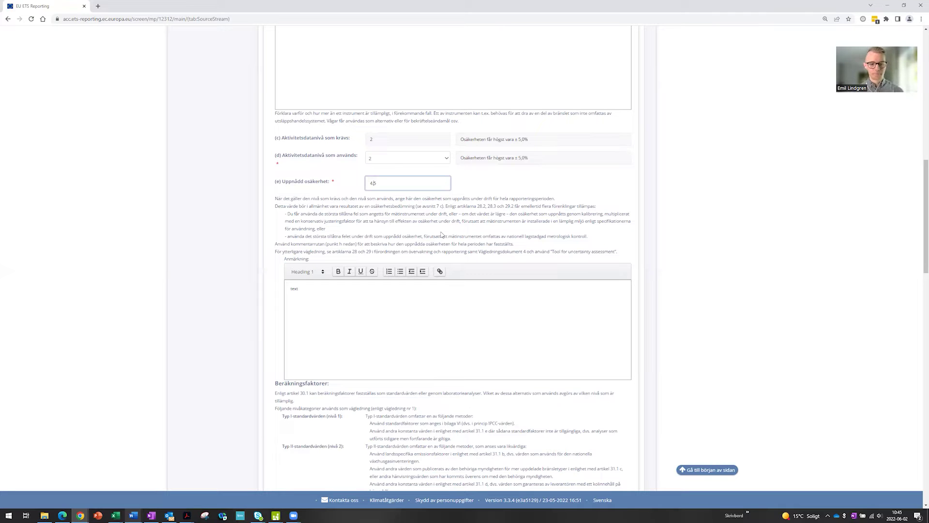
{"action": "left_click", "coordinate": [612, 231]}
- Examine the required and applied calculation factor tiers in table (f) for Eldningsolja 1
{"action": "scroll", "coordinate": [612, 231], "scroll_direction": "down", "scroll_amount": 2}
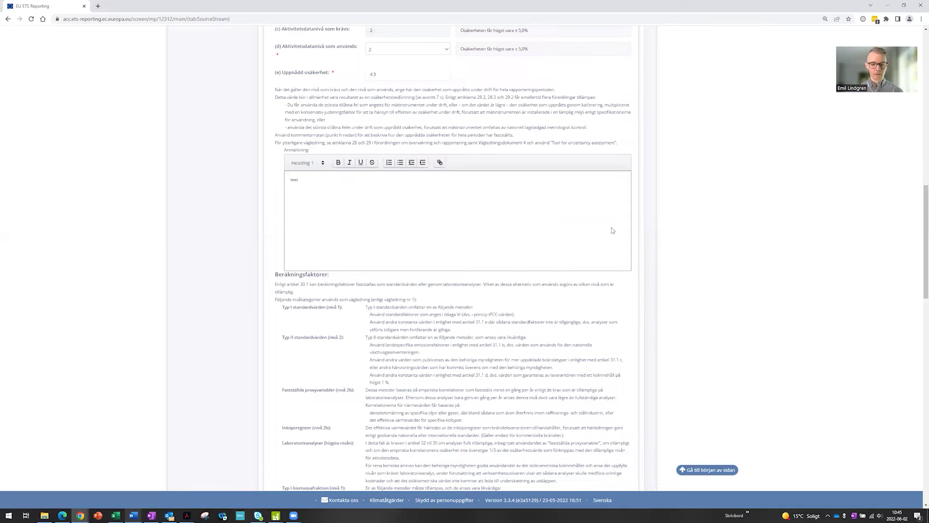
{"action": "scroll", "coordinate": [612, 230], "scroll_direction": "down", "scroll_amount": 1}
{"action": "scroll", "coordinate": [612, 227], "scroll_direction": "down", "scroll_amount": 5}
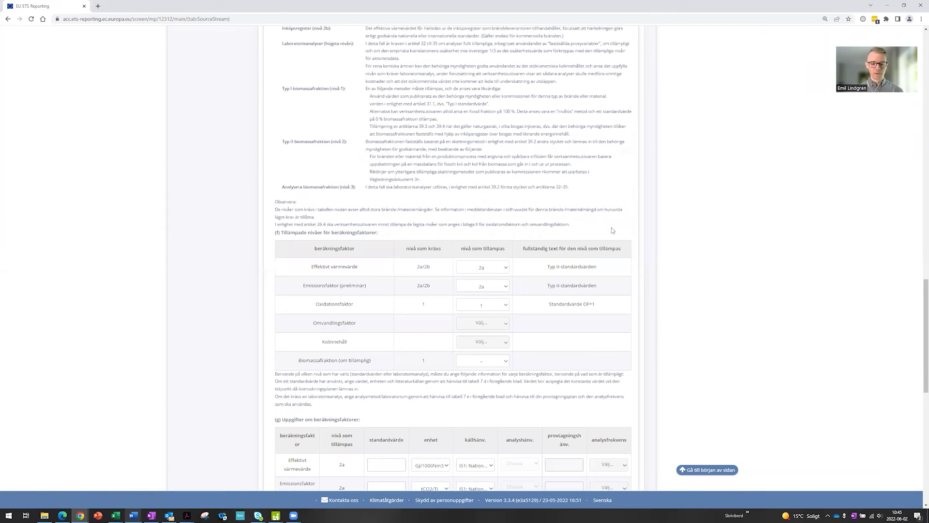
{"action": "scroll", "coordinate": [613, 230], "scroll_direction": "down", "scroll_amount": 1}
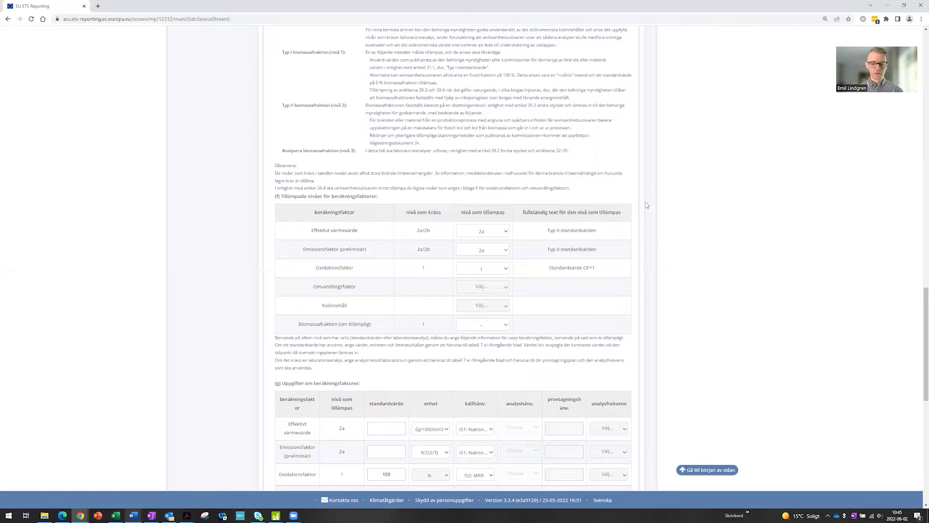
{"action": "scroll", "coordinate": [647, 206], "scroll_direction": "down", "scroll_amount": 1}
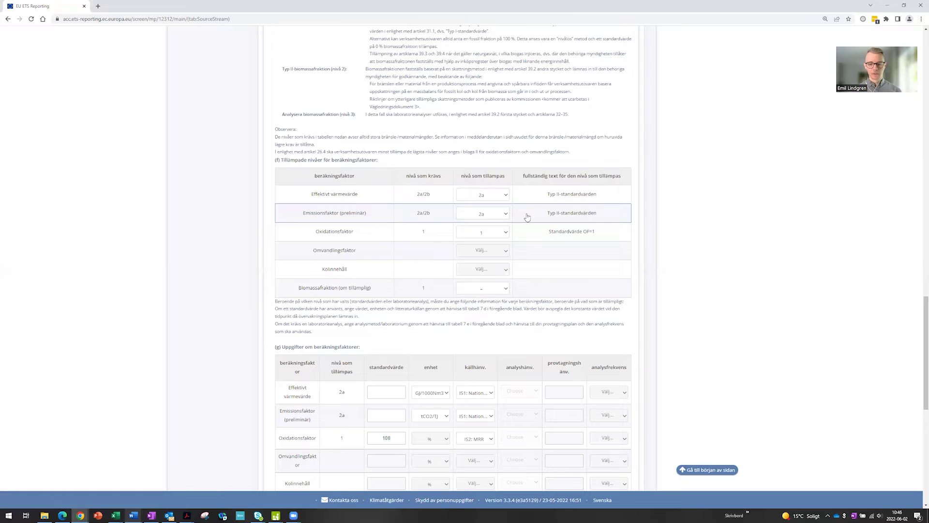
{"action": "scroll", "coordinate": [527, 217], "scroll_direction": "down", "scroll_amount": 1}
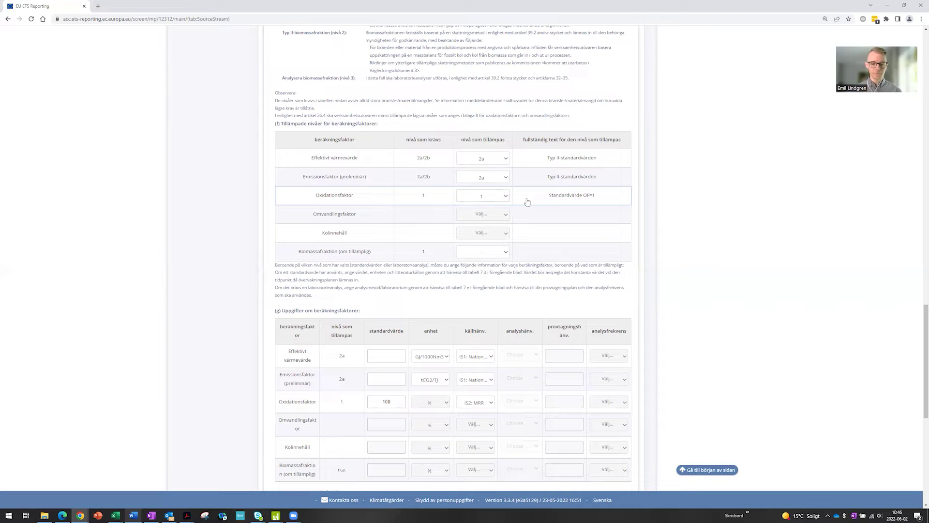
- Choose "-" as the applied tier for Biomassafraktion in Eldningsolja 1's calculation factor table
{"action": "left_click", "coordinate": [541, 251]}
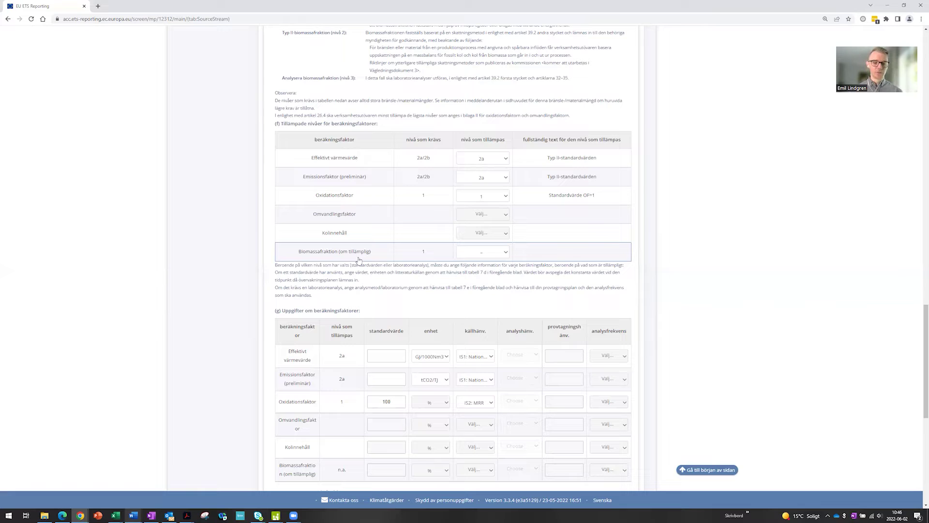
{"action": "left_click", "coordinate": [507, 252]}
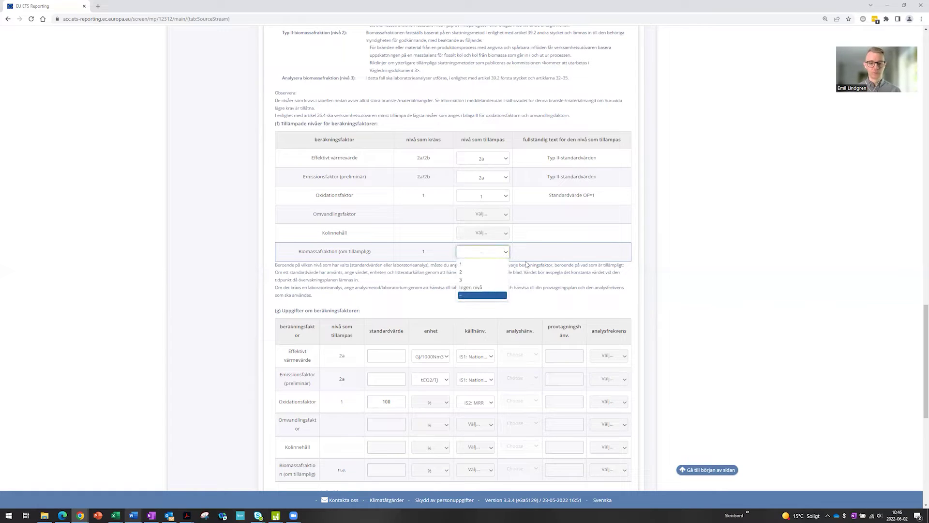
{"action": "left_click", "coordinate": [465, 296]}
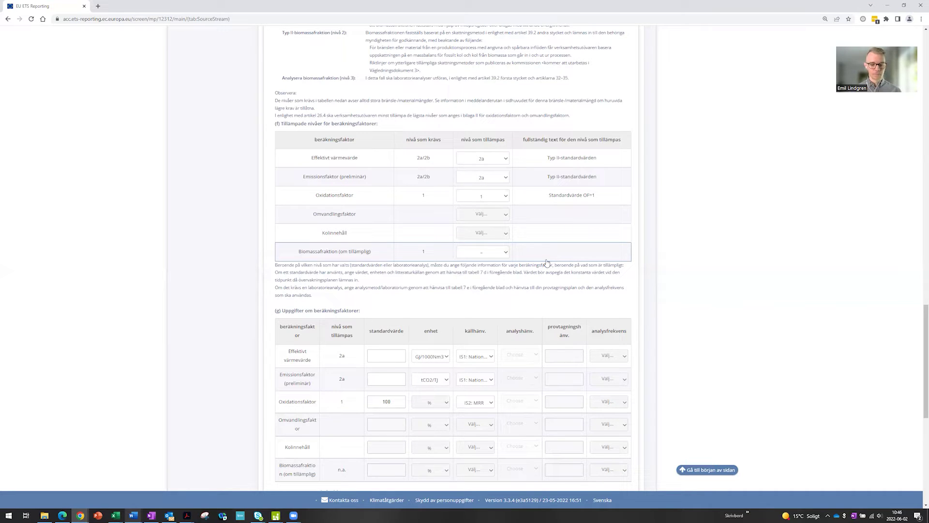
- Check the source reference options for Effektivt värmevärde in table (g), Uppgifter om beräkningsfaktorer
{"action": "scroll", "coordinate": [547, 262], "scroll_direction": "down", "scroll_amount": 1}
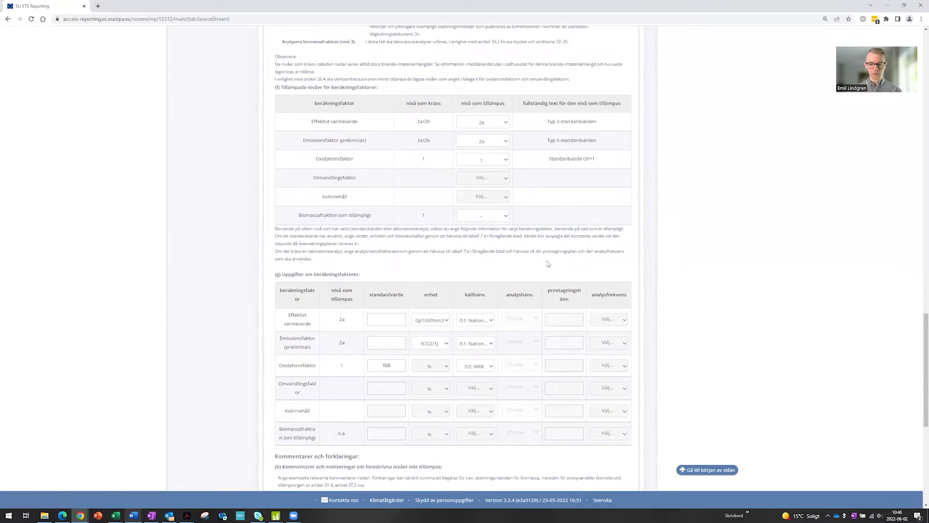
{"action": "scroll", "coordinate": [548, 264], "scroll_direction": "down", "scroll_amount": 2}
{"action": "scroll", "coordinate": [547, 264], "scroll_direction": "down", "scroll_amount": 1}
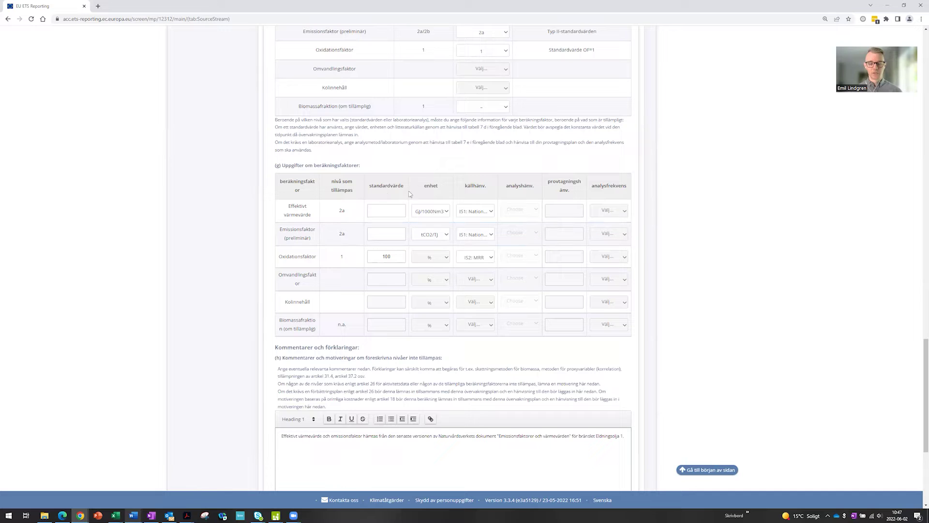
{"action": "left_click", "coordinate": [492, 211]}
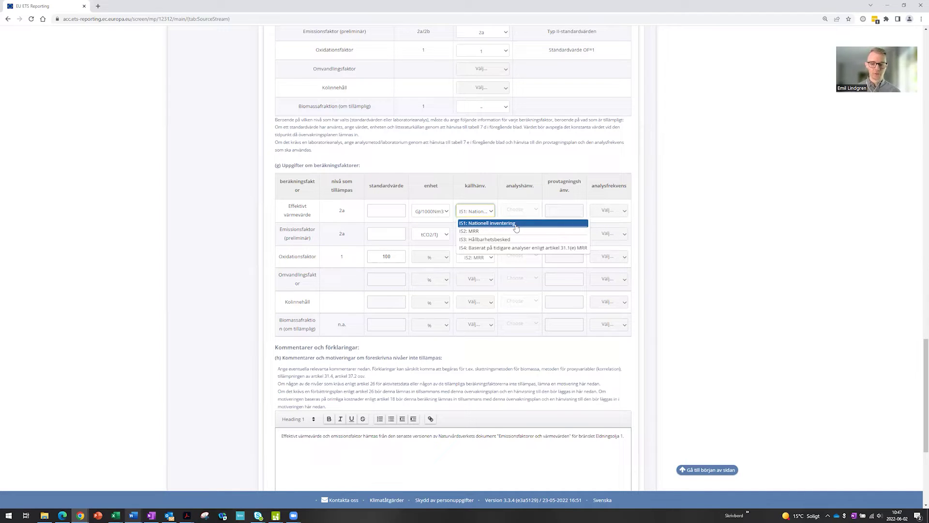
{"action": "left_click", "coordinate": [500, 205]}
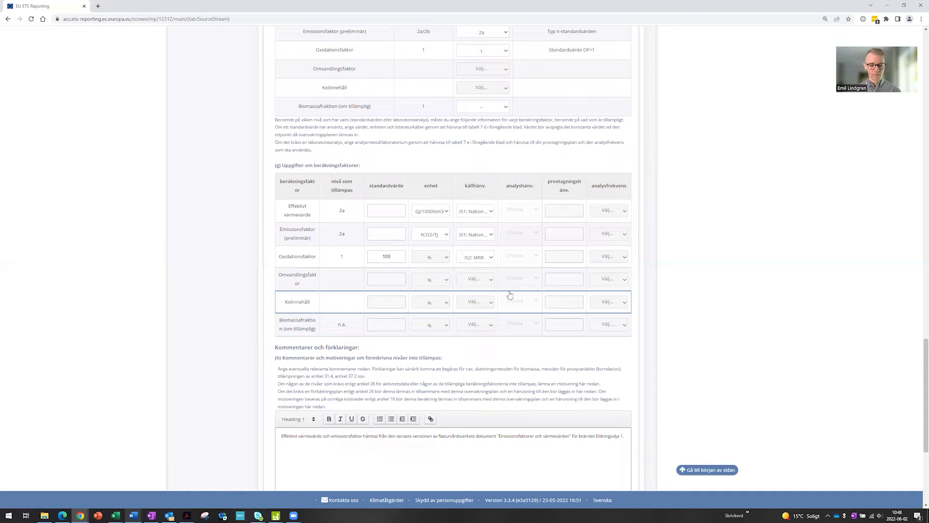
- Read the comment under (h), Kommentarer och motiveringar, for Eldningsolja 1
{"action": "scroll", "coordinate": [510, 294], "scroll_direction": "down", "scroll_amount": 2}
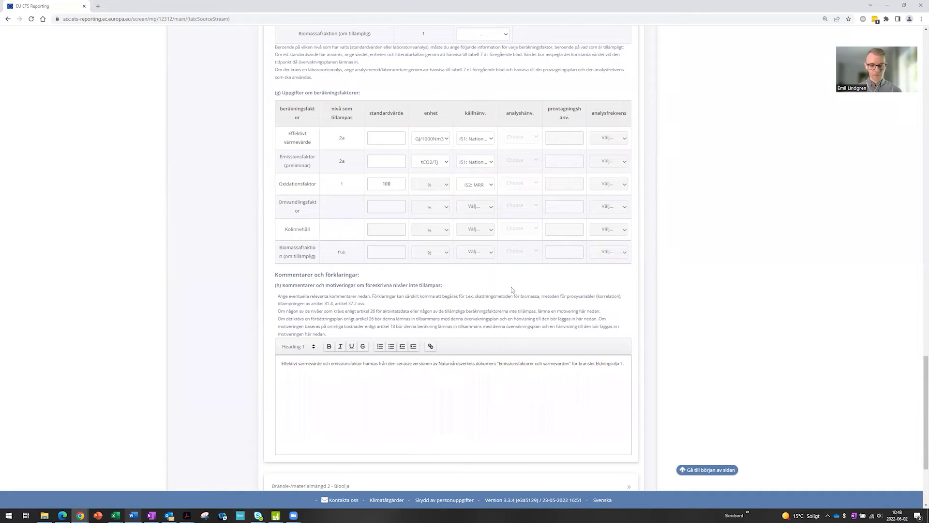
{"action": "scroll", "coordinate": [326, 300], "scroll_direction": "down", "scroll_amount": 2}
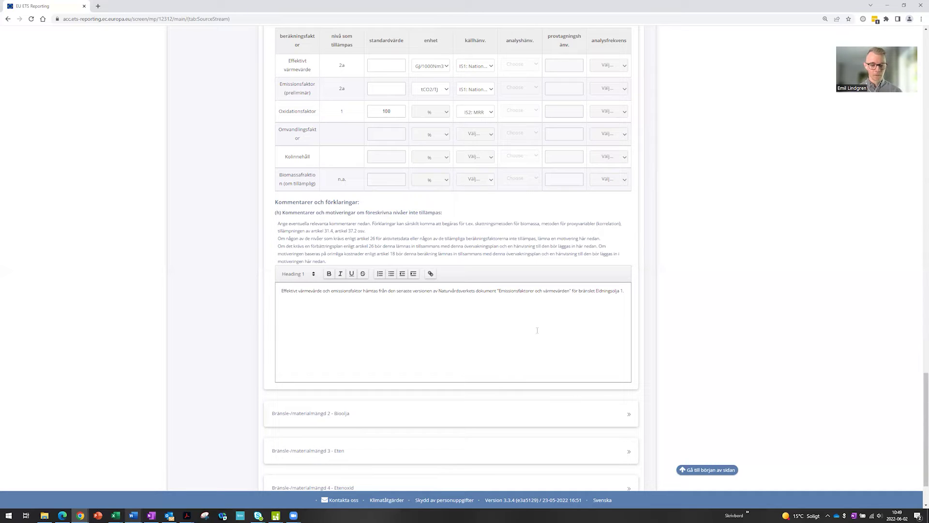
{"action": "scroll", "coordinate": [537, 331], "scroll_direction": "down", "scroll_amount": 2}
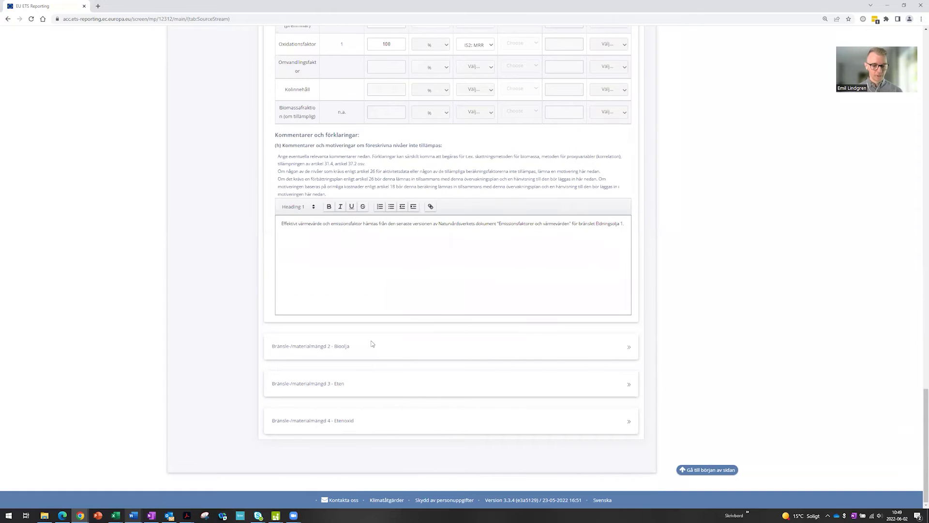
- Expand source stream 2, Bioolja, and examine its category, activity data method and applied tier
{"action": "left_click", "coordinate": [347, 346]}
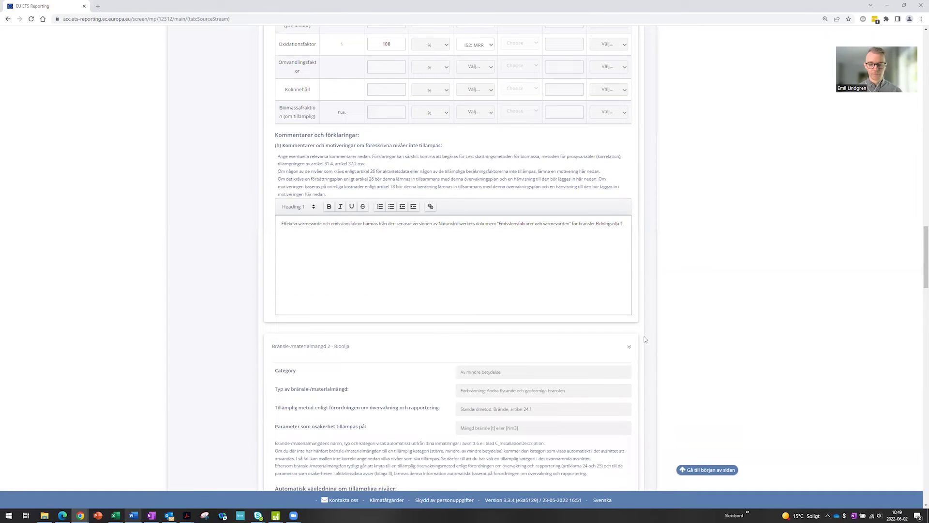
{"action": "scroll", "coordinate": [625, 378], "scroll_direction": "down", "scroll_amount": 1}
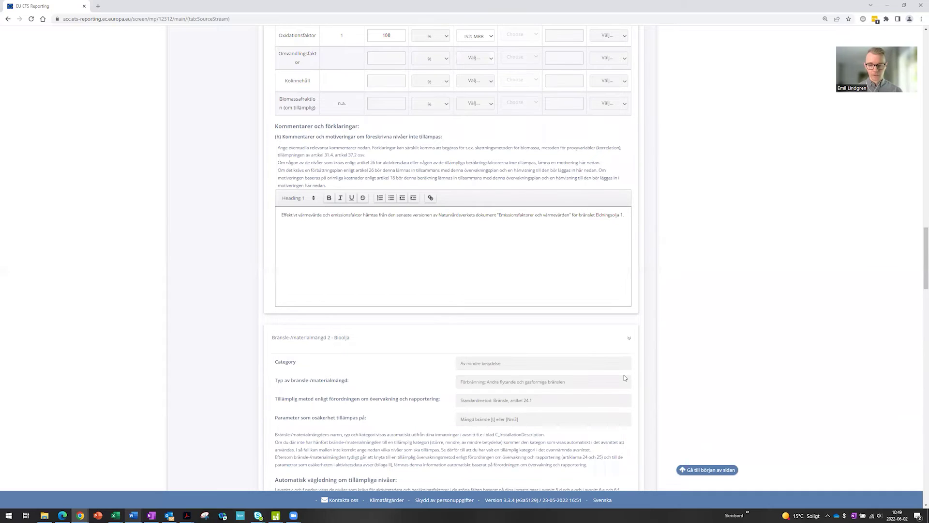
{"action": "scroll", "coordinate": [624, 378], "scroll_direction": "down", "scroll_amount": 2}
{"action": "scroll", "coordinate": [625, 382], "scroll_direction": "down", "scroll_amount": 1}
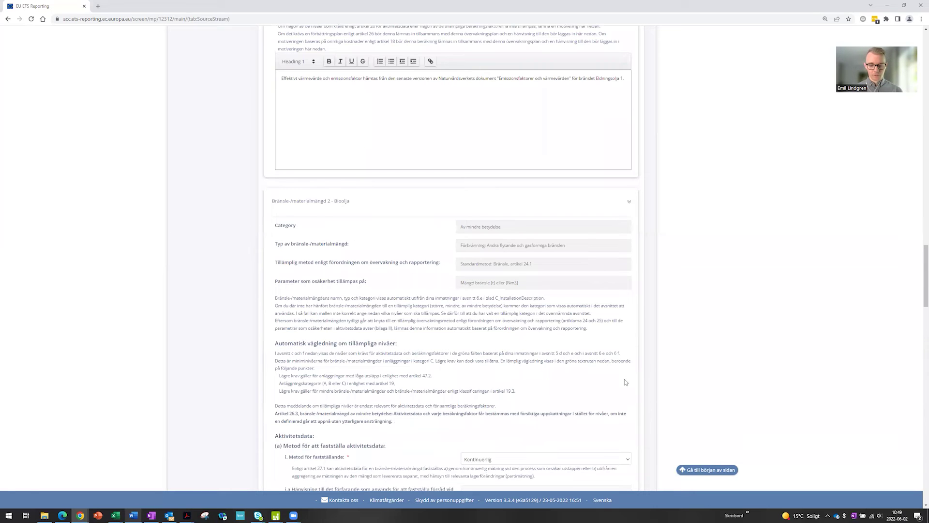
{"action": "scroll", "coordinate": [625, 379], "scroll_direction": "down", "scroll_amount": 5}
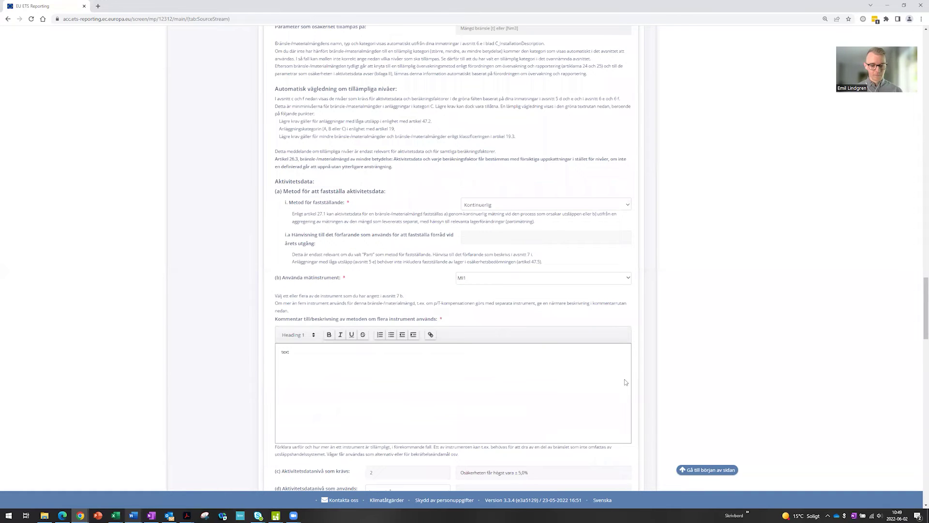
{"action": "scroll", "coordinate": [624, 380], "scroll_direction": "down", "scroll_amount": 4}
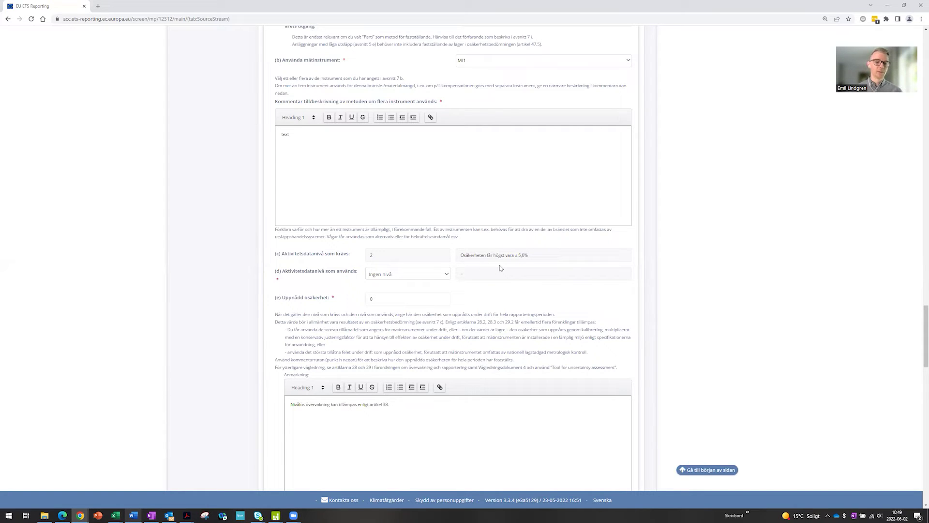
- Check the category of source stream 2, Bioolja
{"action": "scroll", "coordinate": [496, 276], "scroll_direction": "up", "scroll_amount": 4}
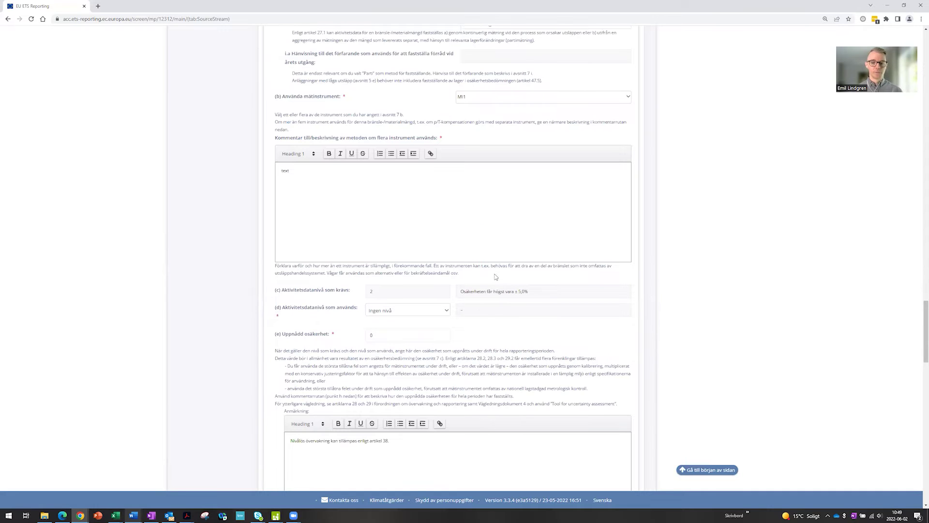
{"action": "scroll", "coordinate": [495, 277], "scroll_direction": "up", "scroll_amount": 3}
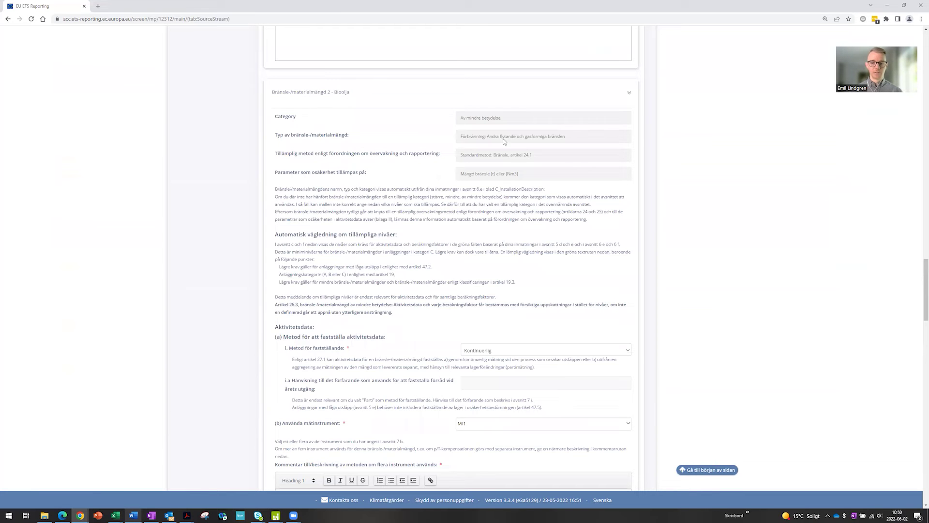
{"action": "left_click_drag", "start_coordinate": [508, 120], "coordinate": [462, 120]}
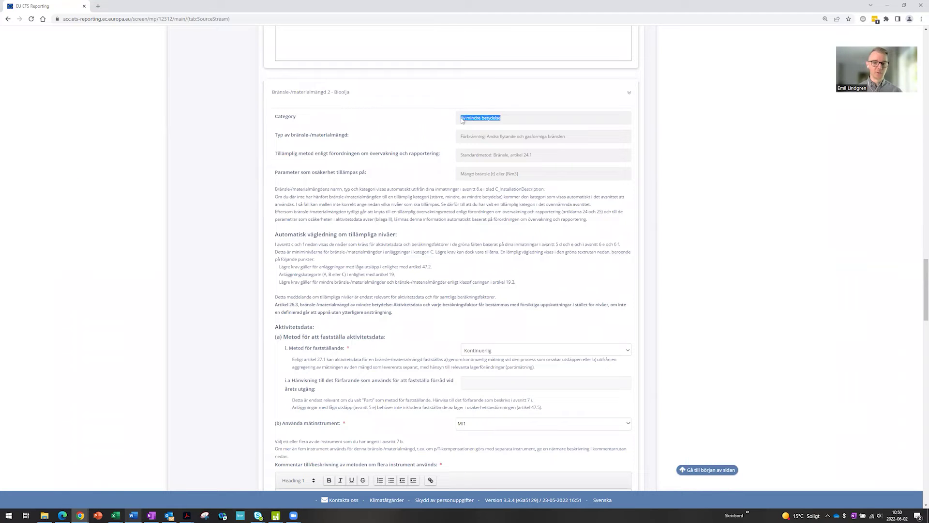
{"action": "left_click", "coordinate": [509, 121]}
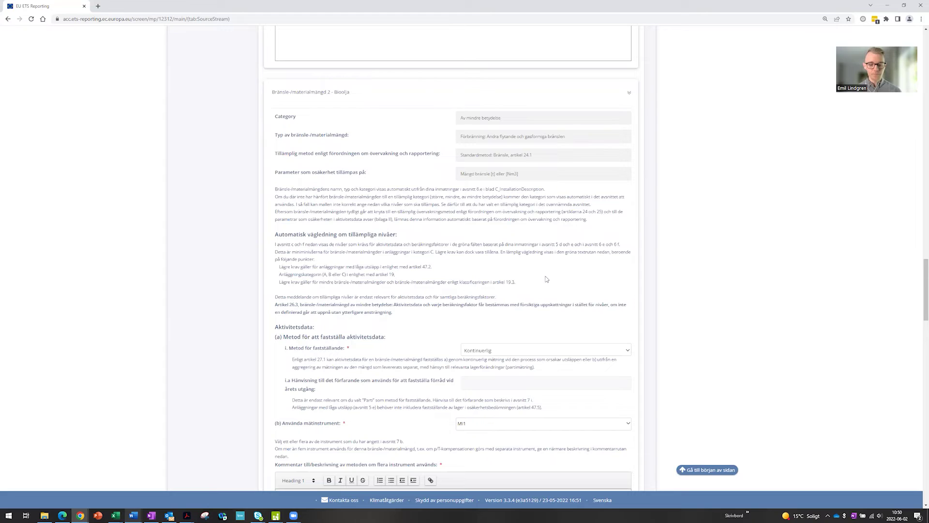
- Check the required and applied activity data tiers, the achieved uncertainty (e) and the remark below it for Bioolja
{"action": "scroll", "coordinate": [547, 280], "scroll_direction": "down", "scroll_amount": 7}
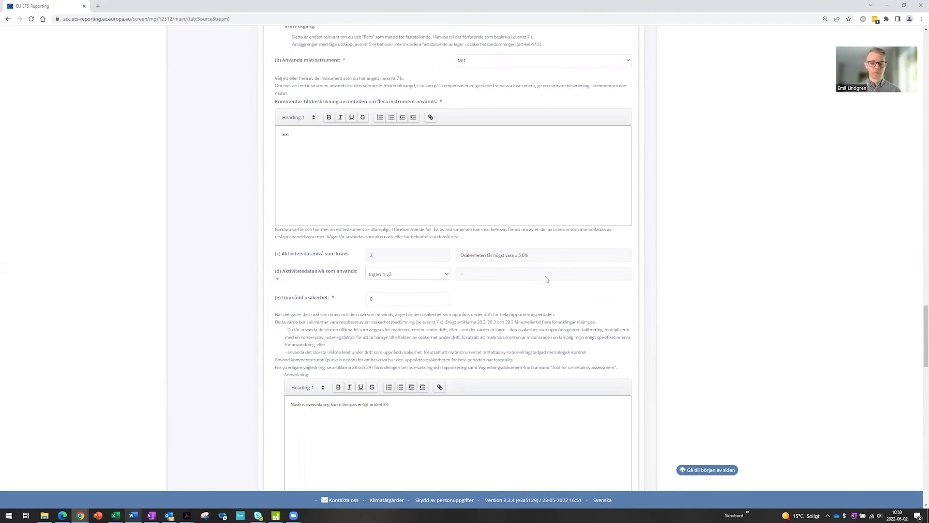
{"action": "scroll", "coordinate": [546, 280], "scroll_direction": "down", "scroll_amount": 2}
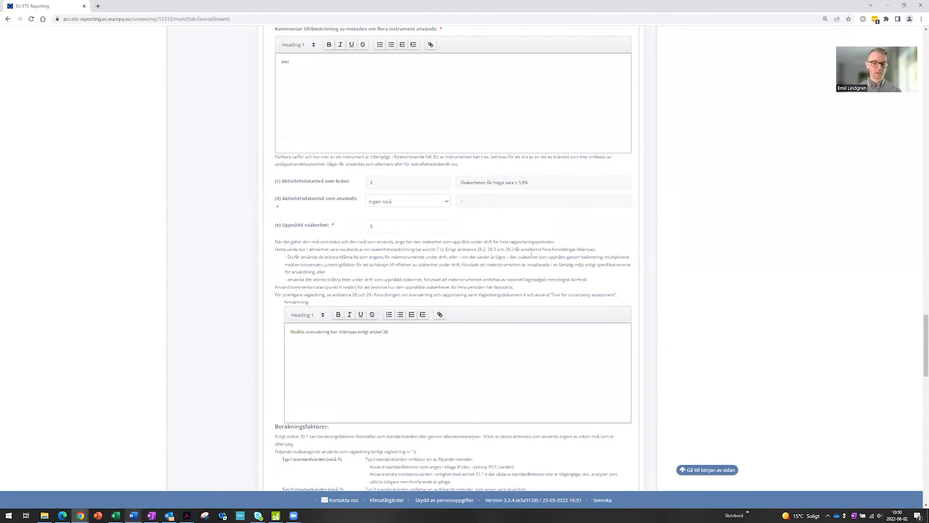
{"action": "scroll", "coordinate": [531, 256], "scroll_direction": "down", "scroll_amount": 1}
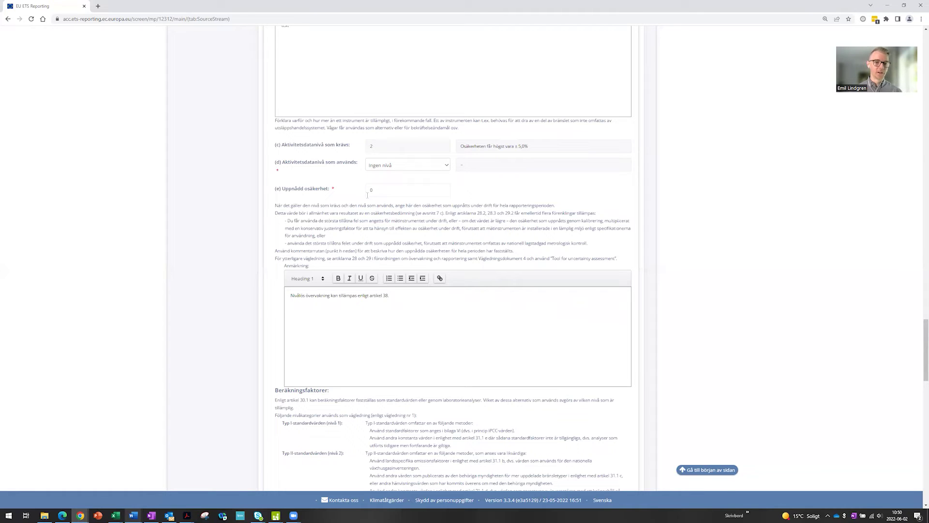
{"action": "double_click", "coordinate": [418, 186]}
{"action": "left_click", "coordinate": [462, 193]}
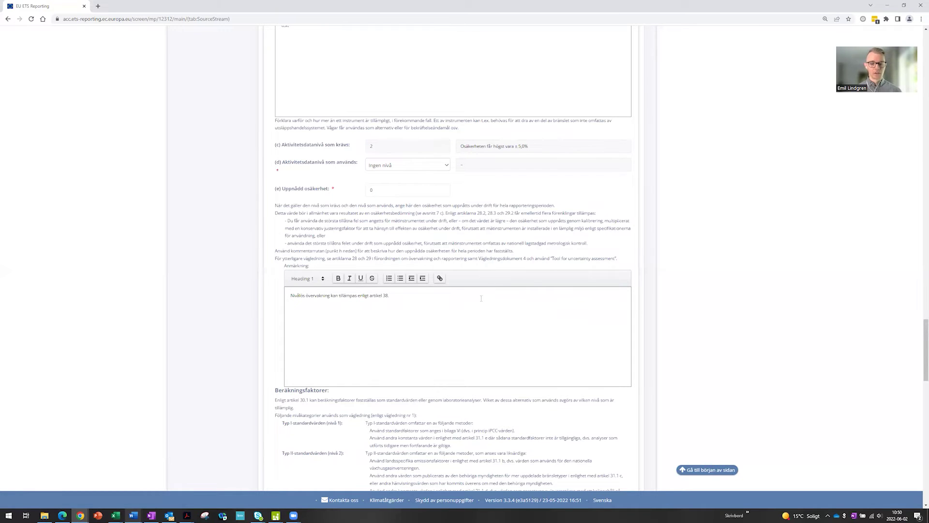
- Examine the required and applied tiers in Bioolja's table (f), Tillämpade nivåer för beräkningsfaktorer
{"action": "scroll", "coordinate": [481, 298], "scroll_direction": "down", "scroll_amount": 1}
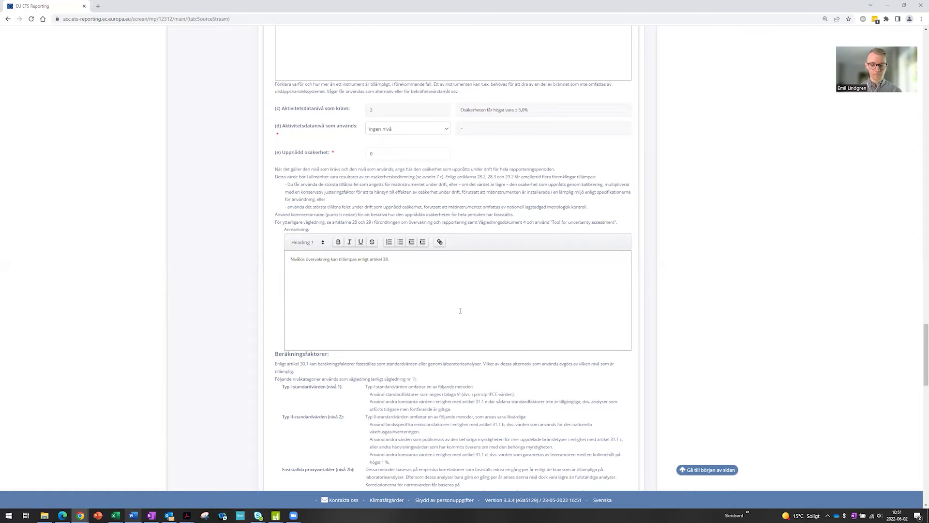
{"action": "scroll", "coordinate": [461, 310], "scroll_direction": "down", "scroll_amount": 6}
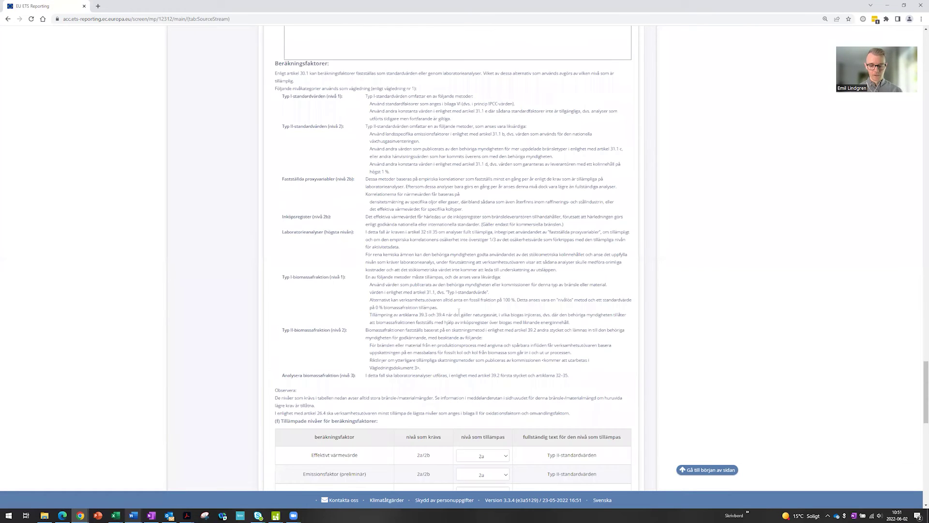
{"action": "scroll", "coordinate": [459, 312], "scroll_direction": "down", "scroll_amount": 3}
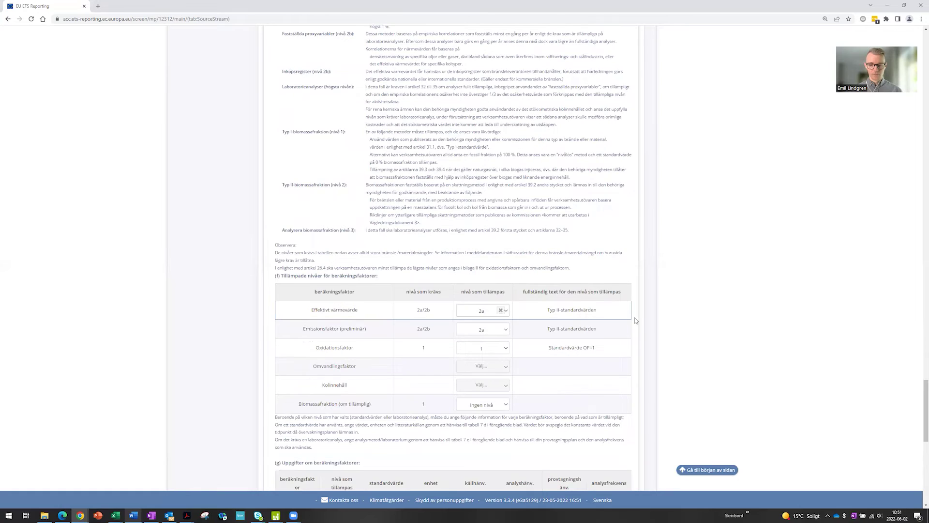
{"action": "scroll", "coordinate": [672, 298], "scroll_direction": "down", "scroll_amount": 2}
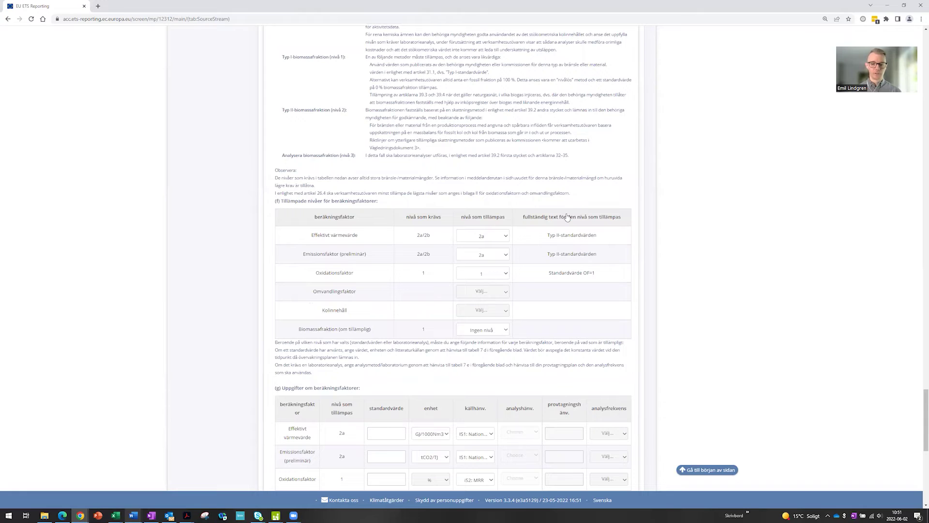
{"action": "scroll", "coordinate": [477, 193], "scroll_direction": "down", "scroll_amount": 1}
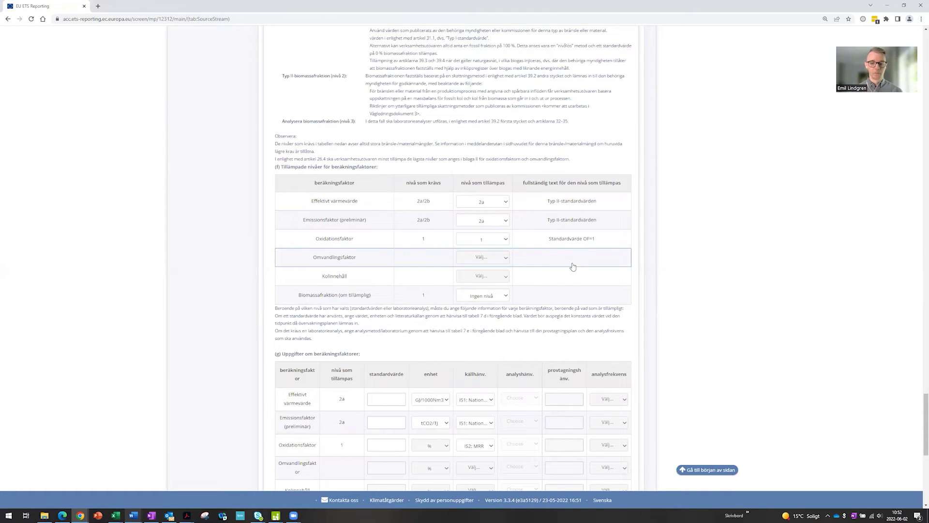
{"action": "scroll", "coordinate": [553, 265], "scroll_direction": "down", "scroll_amount": 1}
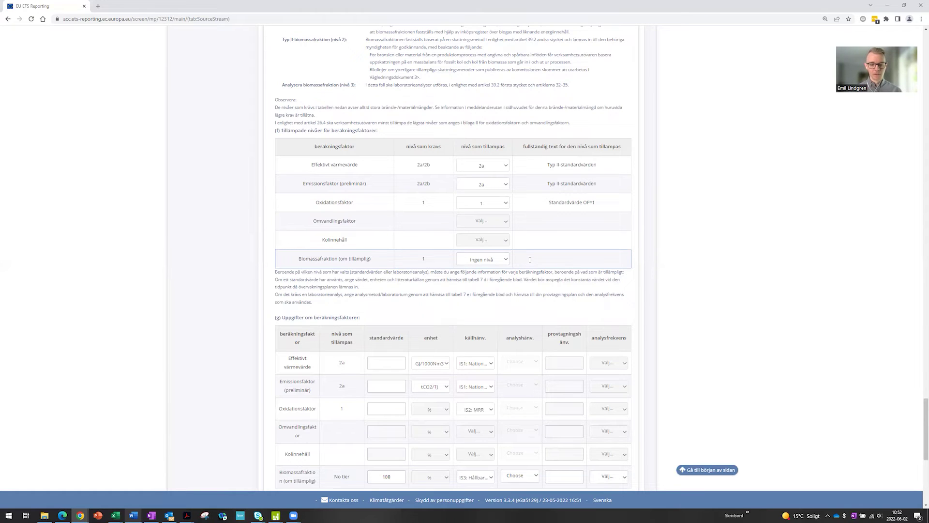
- Enter 100 as the standard value for Oxidationsfaktor in Bioolja's table (g), Uppgifter om beräkningsfaktorer
{"action": "scroll", "coordinate": [530, 262], "scroll_direction": "down", "scroll_amount": 1}
{"action": "scroll", "coordinate": [530, 261], "scroll_direction": "down", "scroll_amount": 2}
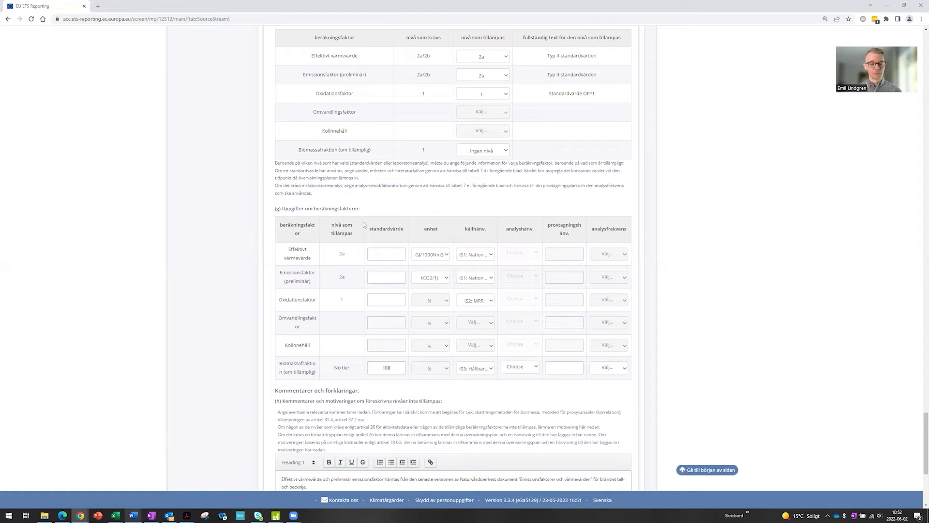
{"action": "scroll", "coordinate": [376, 218], "scroll_direction": "down", "scroll_amount": 1}
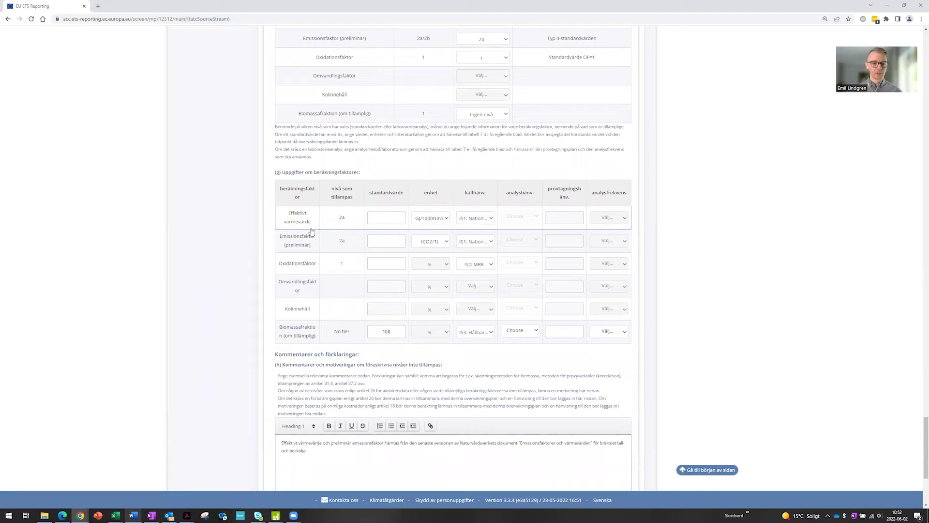
{"action": "left_click", "coordinate": [379, 264]}
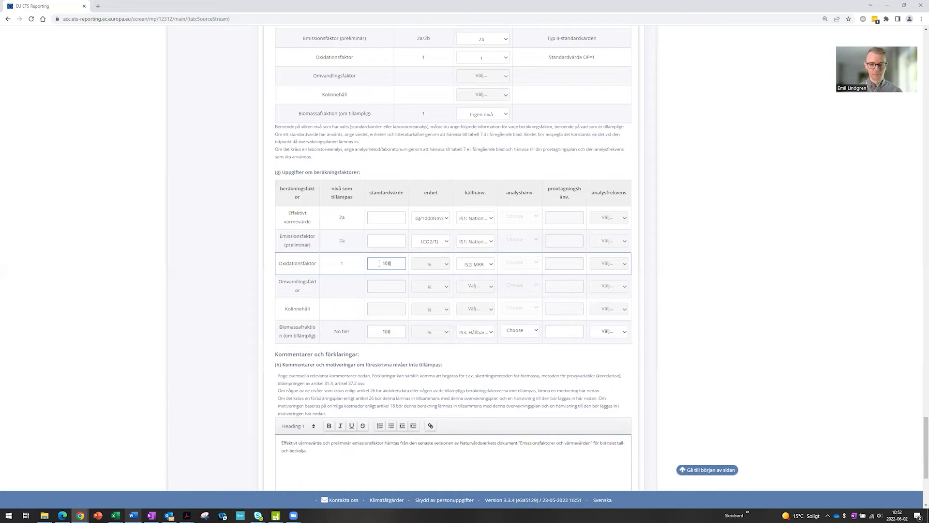
{"action": "type", "text": "100"}
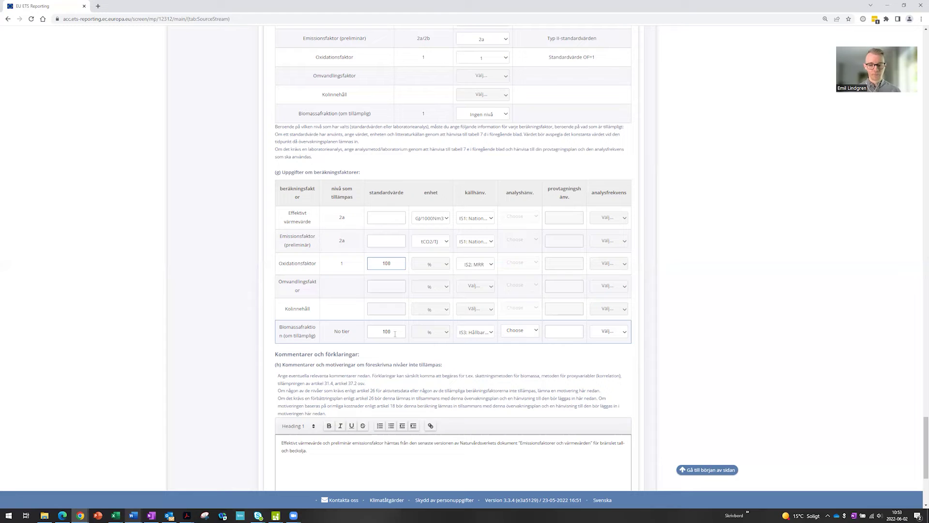
- Check the source reference options for Biomassafraktion in table (g) and read the comment under (h) for Bioolja
{"action": "left_click", "coordinate": [491, 334]}
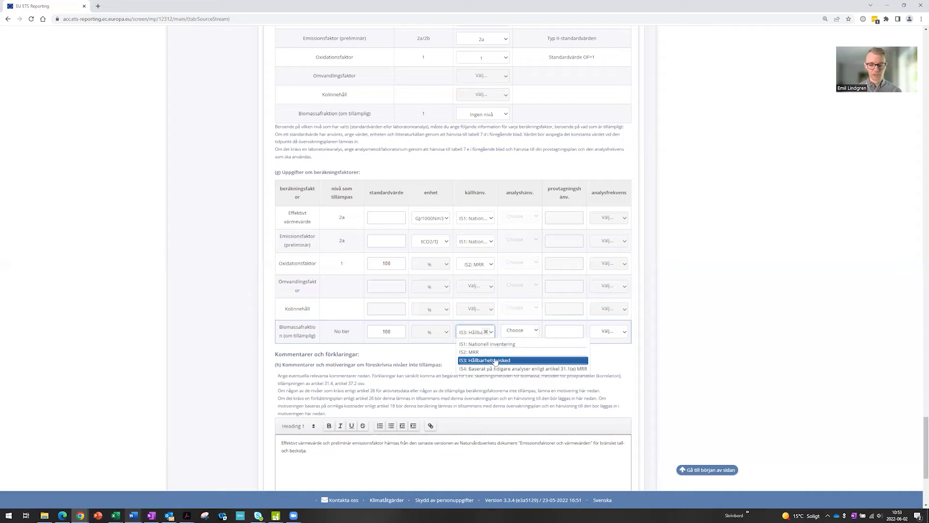
{"action": "left_click", "coordinate": [494, 334]}
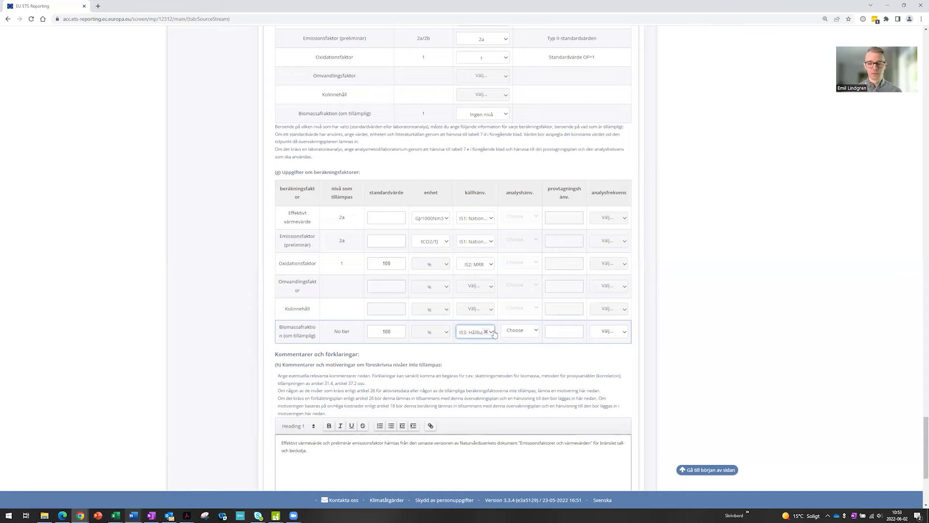
{"action": "left_click", "coordinate": [493, 373]}
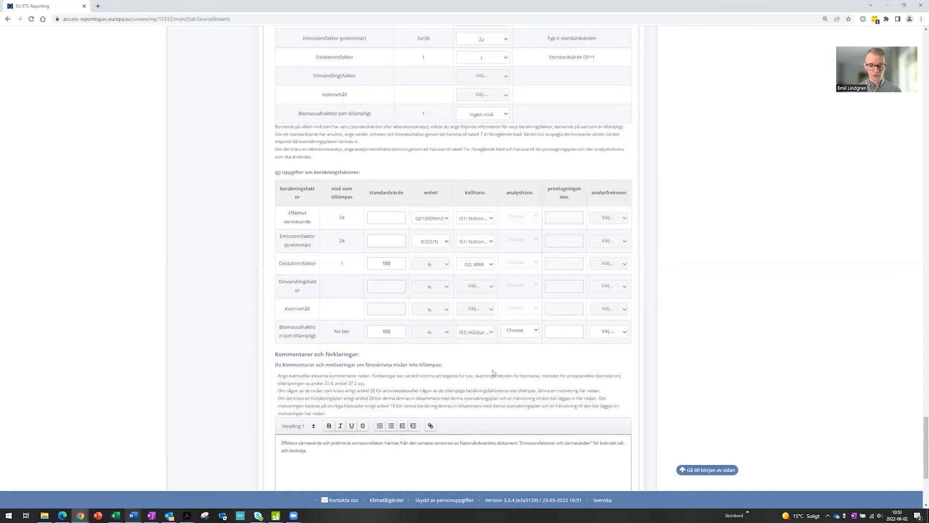
{"action": "scroll", "coordinate": [377, 390], "scroll_direction": "down", "scroll_amount": 2}
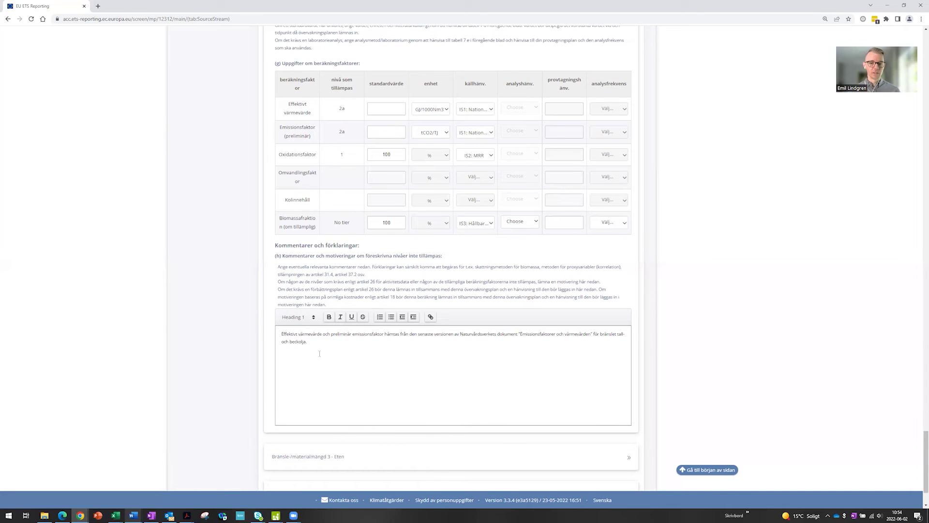
{"action": "scroll", "coordinate": [653, 372], "scroll_direction": "down", "scroll_amount": 2}
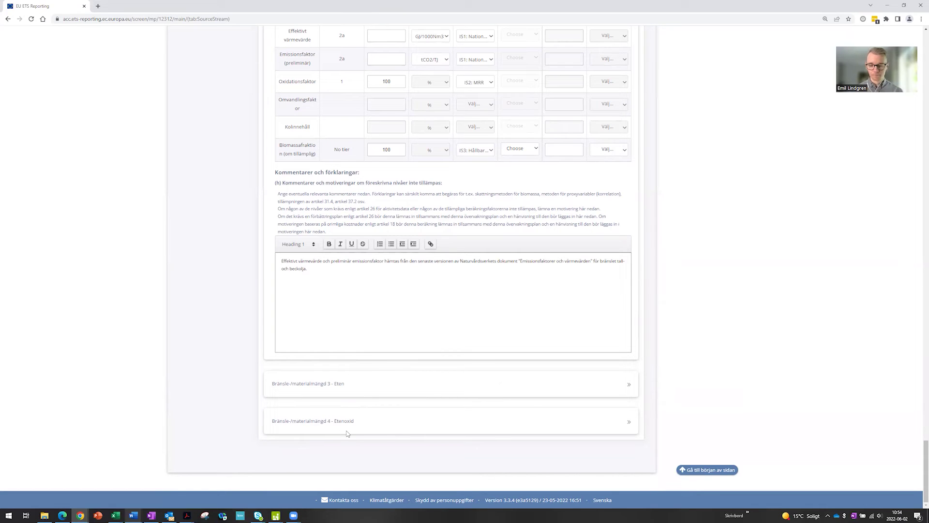
- Expand source stream 3, Eten, and check its category, type and applicable method
{"action": "left_click", "coordinate": [346, 386]}
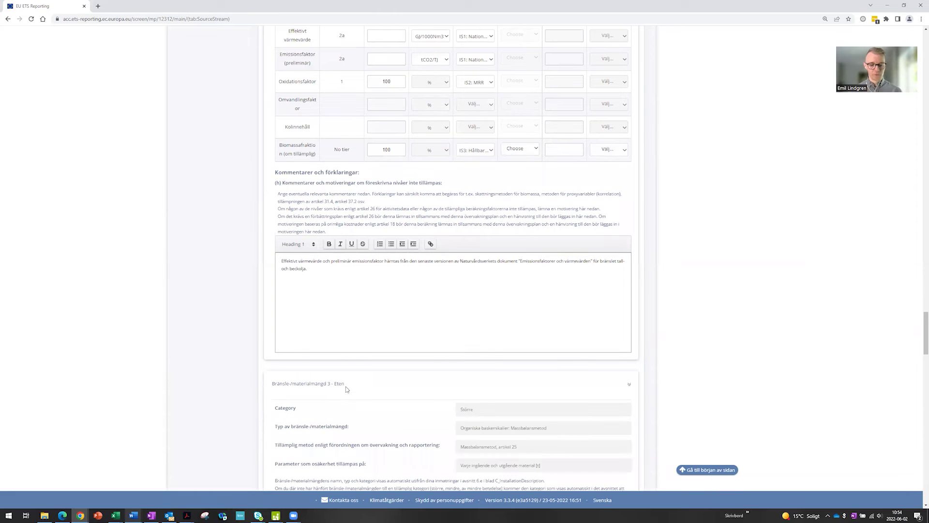
{"action": "scroll", "coordinate": [633, 382], "scroll_direction": "down", "scroll_amount": 4}
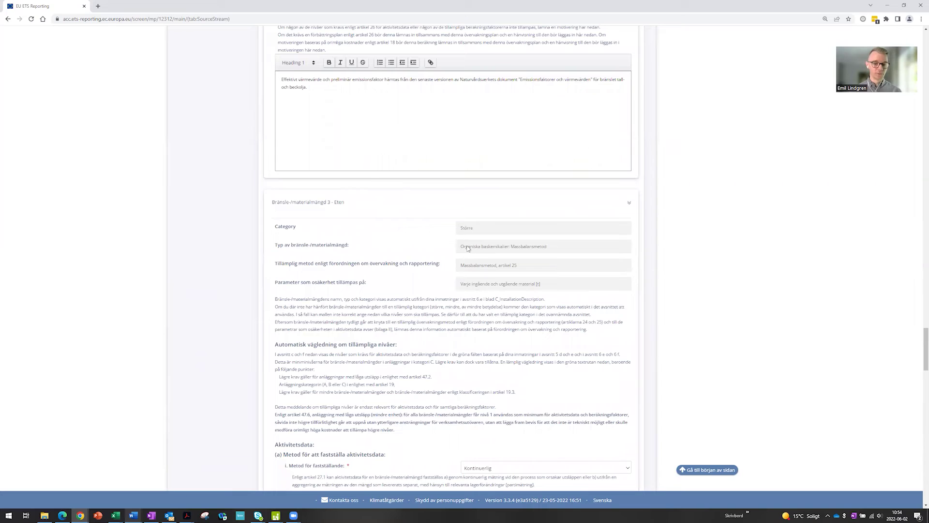
{"action": "left_click_drag", "start_coordinate": [462, 248], "coordinate": [547, 251]}
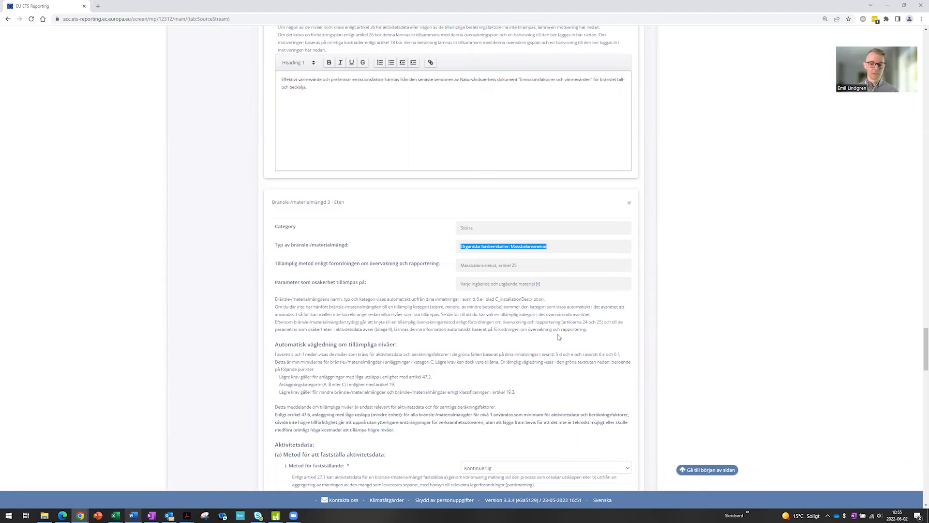
{"action": "left_click", "coordinate": [543, 334]}
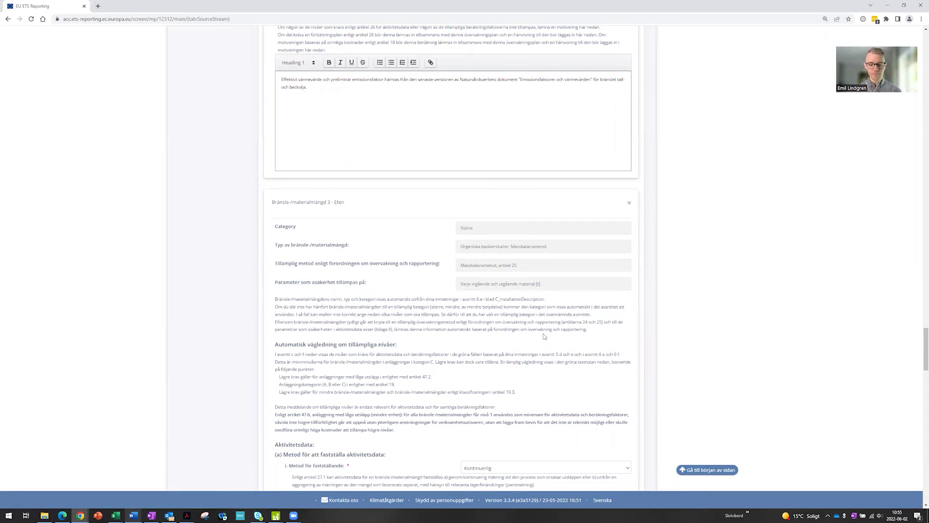
- Check the measuring instrument, the required and applied activity data tiers, and the achieved uncertainty for Eten
{"action": "scroll", "coordinate": [544, 336], "scroll_direction": "down", "scroll_amount": 9}
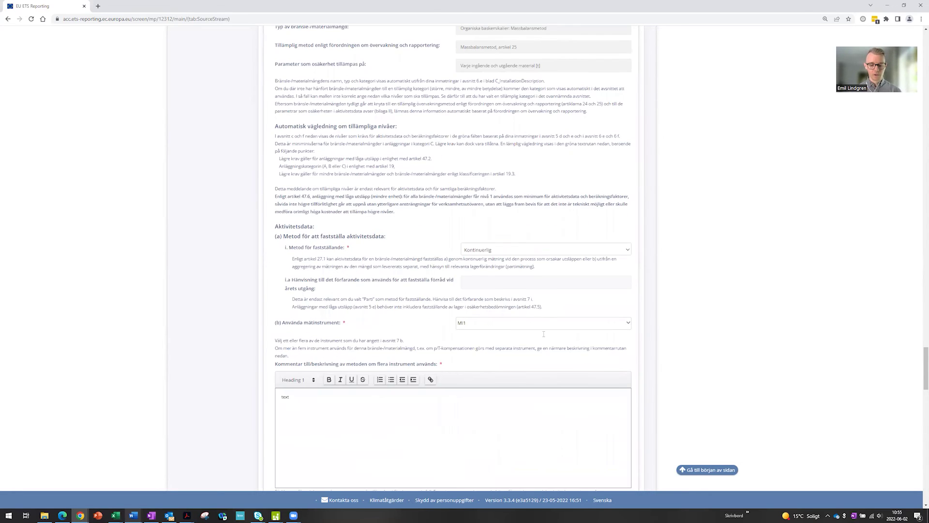
{"action": "scroll", "coordinate": [544, 337], "scroll_direction": "down", "scroll_amount": 1}
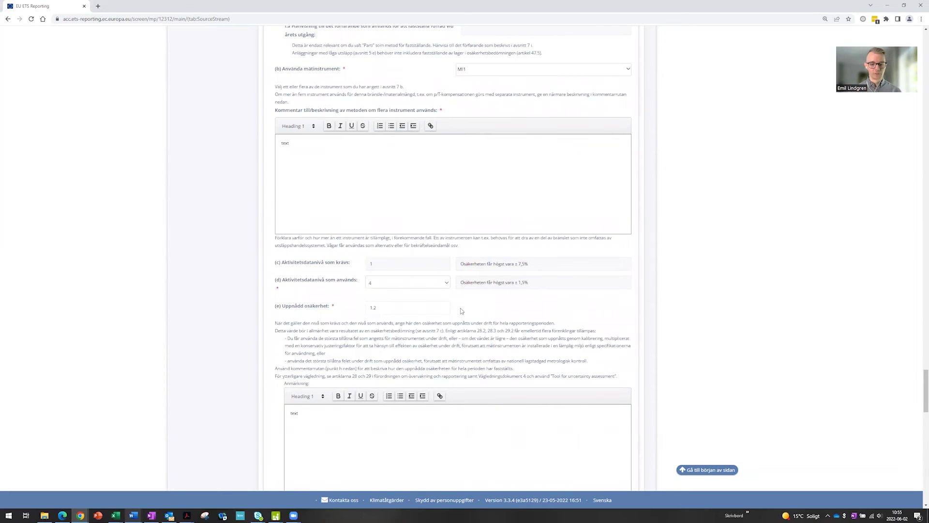
{"action": "scroll", "coordinate": [461, 308], "scroll_direction": "down", "scroll_amount": 1}
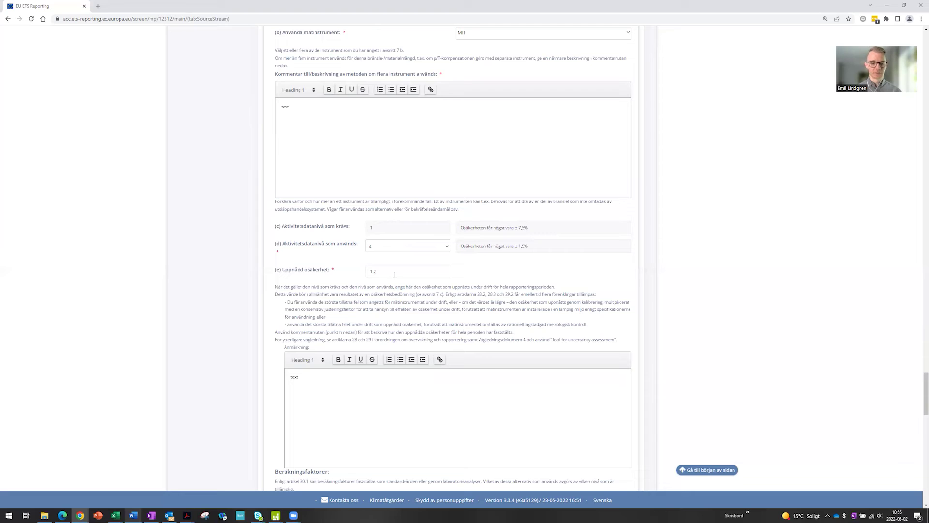
{"action": "double_click", "coordinate": [366, 273]}
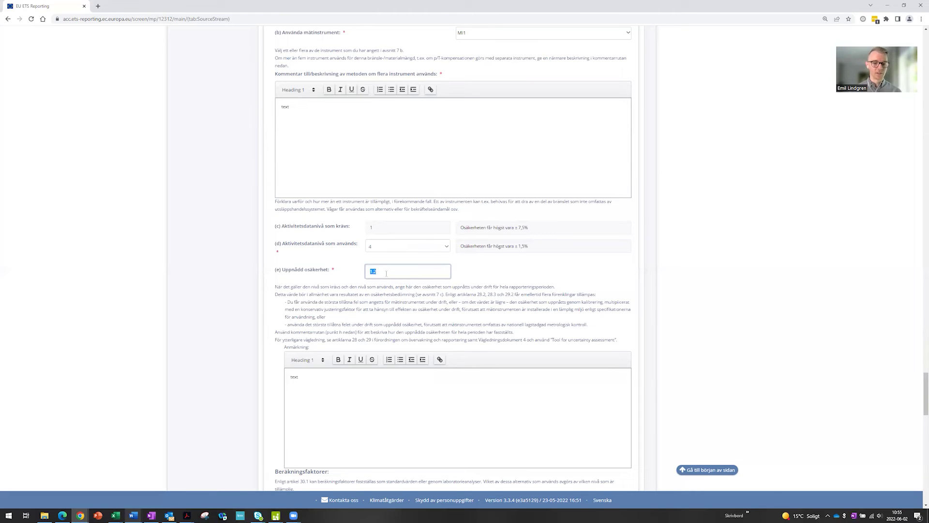
{"action": "left_click", "coordinate": [479, 279]}
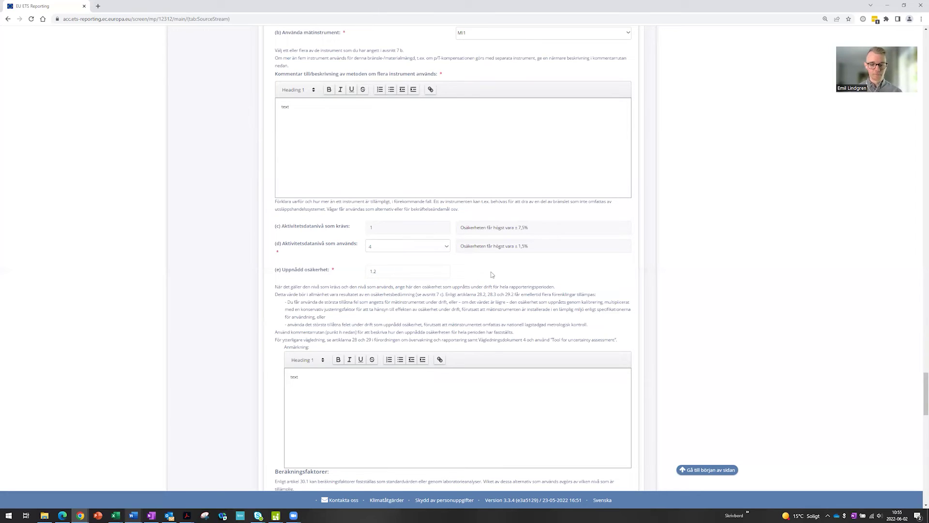
- Examine the required and applied tiers in Eten's table (f), Tillämpade nivåer för beräkningsfaktorer
{"action": "scroll", "coordinate": [492, 274], "scroll_direction": "down", "scroll_amount": 2}
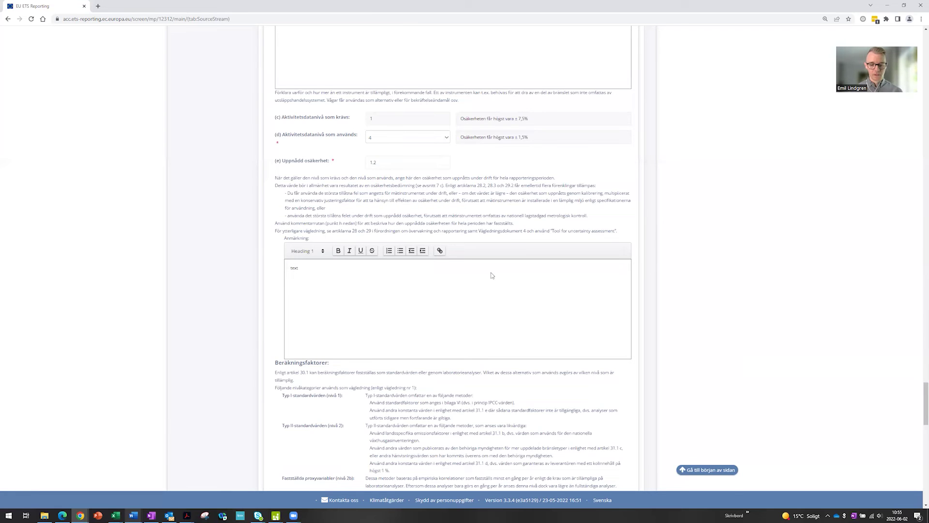
{"action": "scroll", "coordinate": [491, 272], "scroll_direction": "down", "scroll_amount": 2}
{"action": "scroll", "coordinate": [491, 272], "scroll_direction": "down", "scroll_amount": 7}
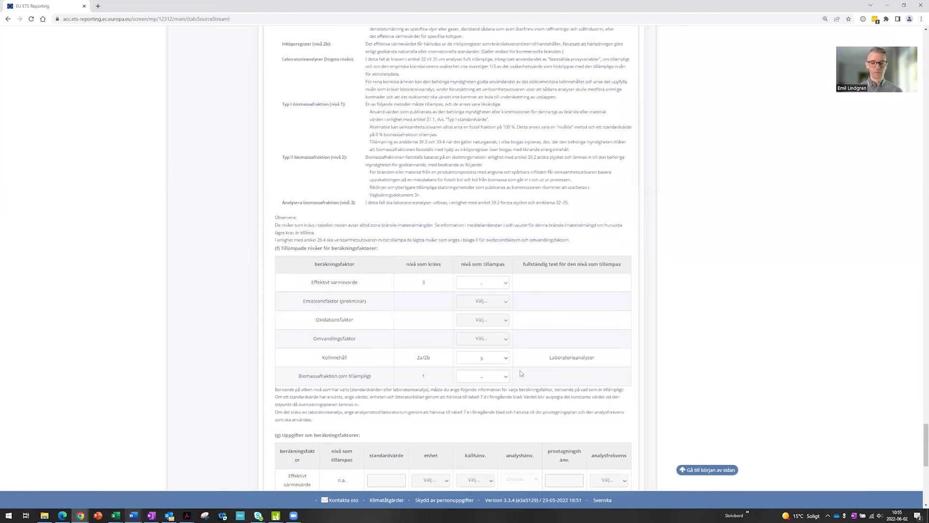
{"action": "scroll", "coordinate": [520, 370], "scroll_direction": "down", "scroll_amount": 1}
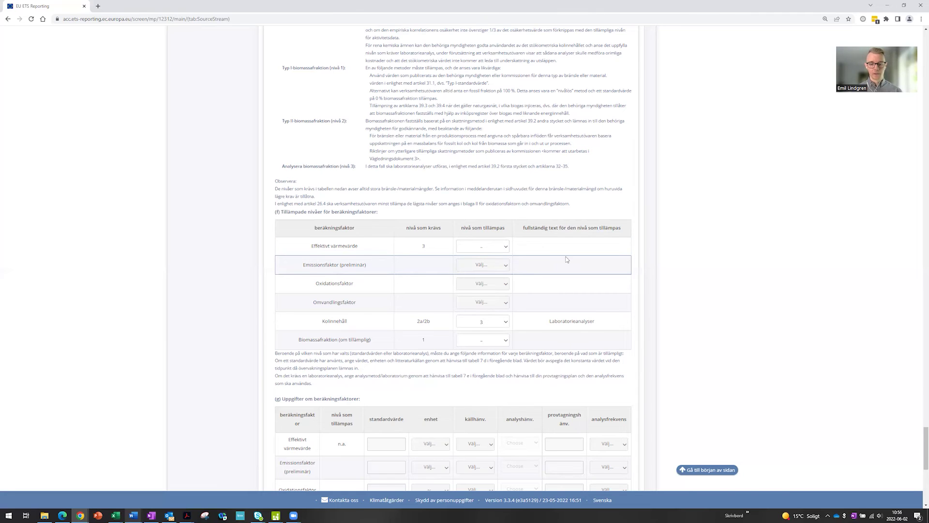
- Check the Kolinnehåll row in Eten's table (g), including its analysis reference options, sampling reference and analysis frequency
{"action": "scroll", "coordinate": [564, 261], "scroll_direction": "down", "scroll_amount": 1}
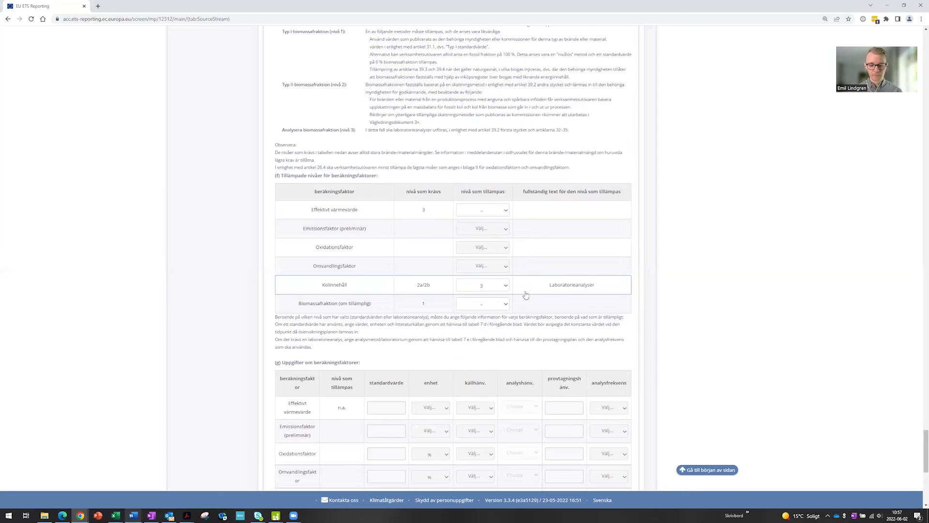
{"action": "scroll", "coordinate": [528, 302], "scroll_direction": "down", "scroll_amount": 3}
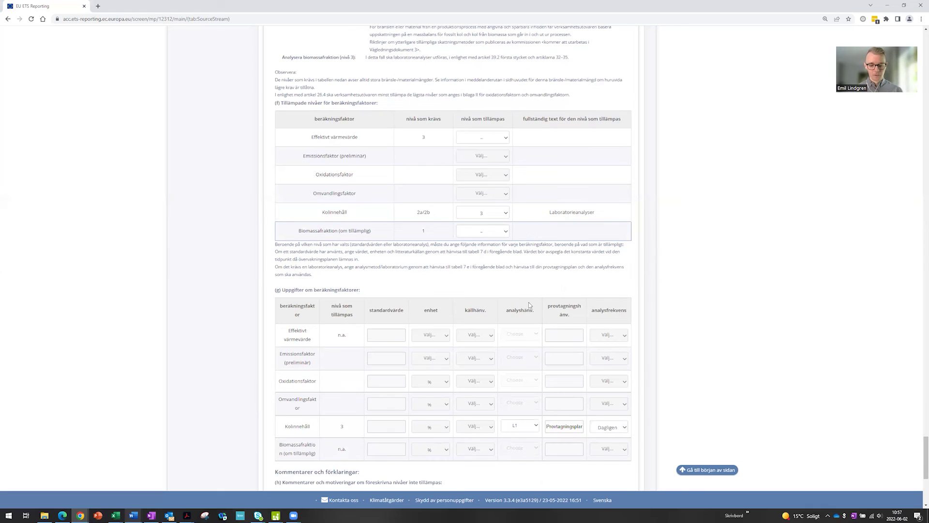
{"action": "scroll", "coordinate": [530, 305], "scroll_direction": "down", "scroll_amount": 1}
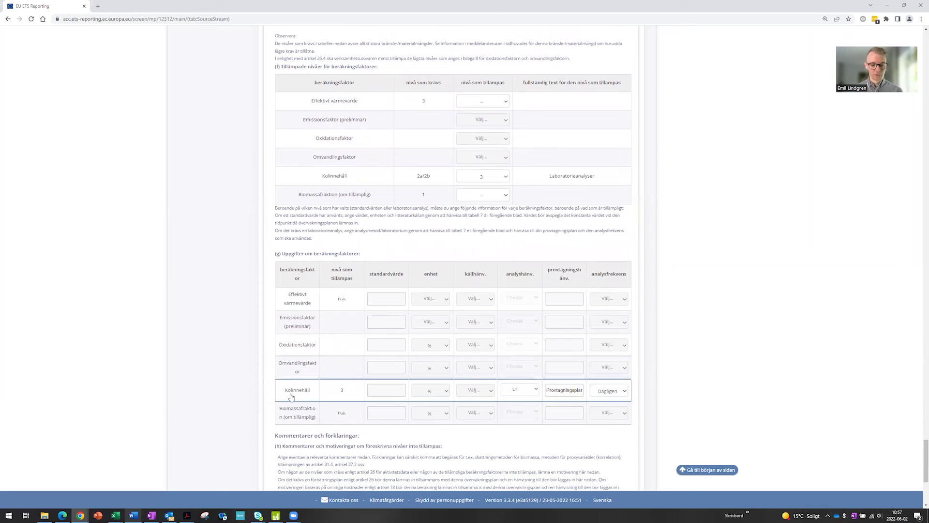
{"action": "scroll", "coordinate": [296, 396], "scroll_direction": "down", "scroll_amount": 1}
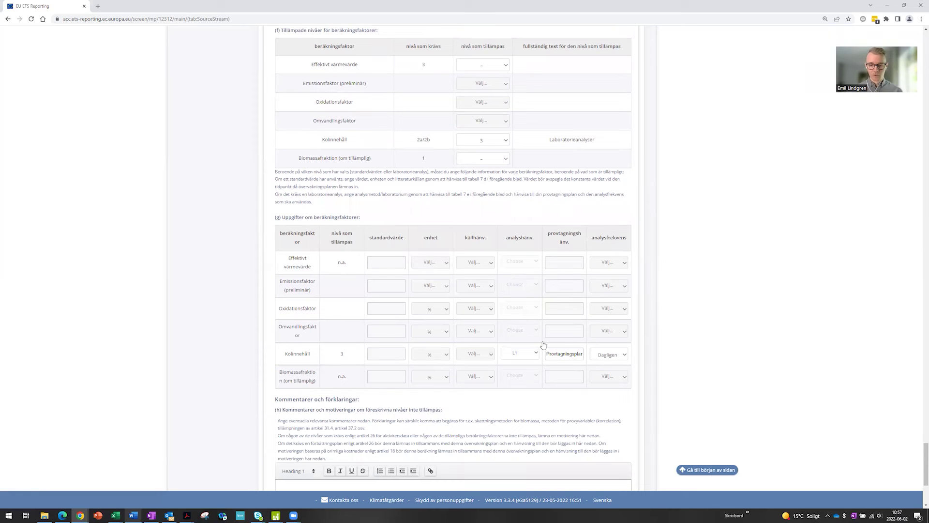
{"action": "left_click", "coordinate": [536, 354]}
{"action": "left_click", "coordinate": [536, 354]}
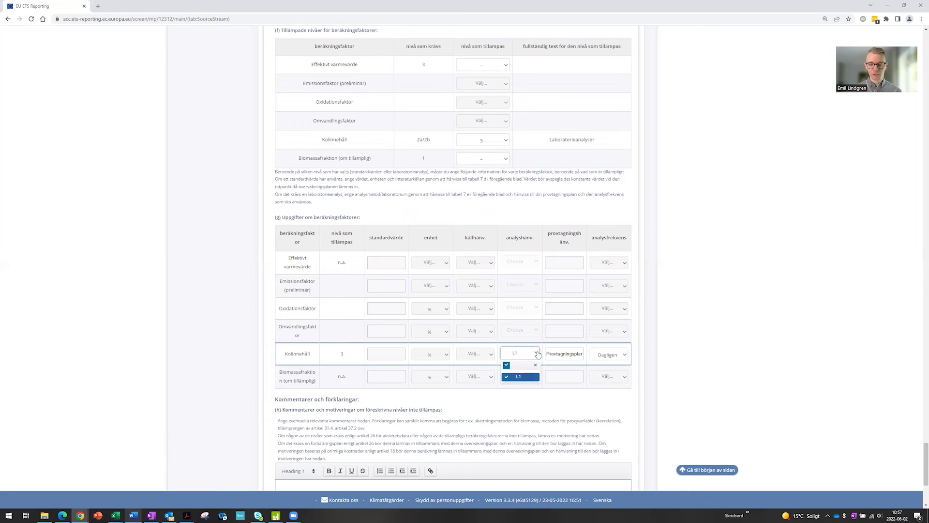
{"action": "left_click", "coordinate": [537, 355]}
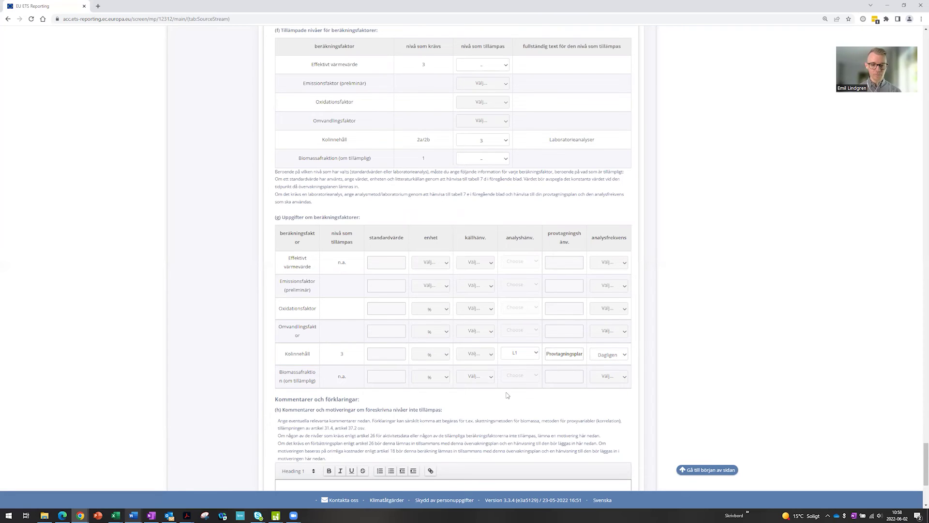
- Expand source stream 4, Etenoxid, and check its category, type and applicable method
{"action": "scroll", "coordinate": [507, 395], "scroll_direction": "down", "scroll_amount": 2}
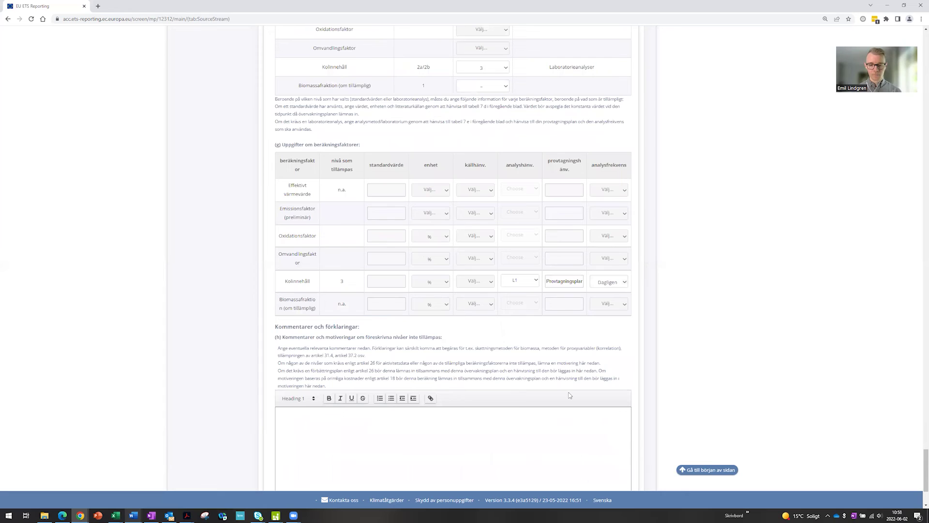
{"action": "scroll", "coordinate": [332, 416], "scroll_direction": "down", "scroll_amount": 3}
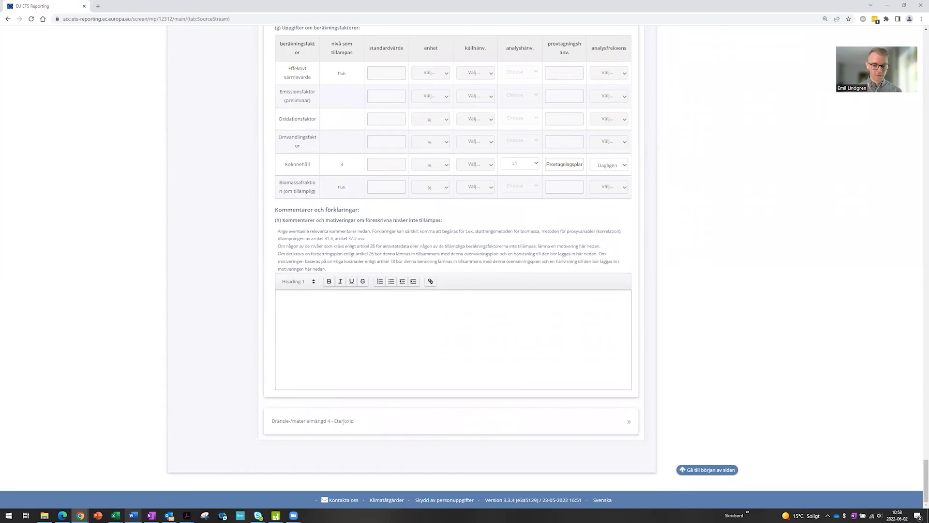
{"action": "left_click", "coordinate": [343, 422]}
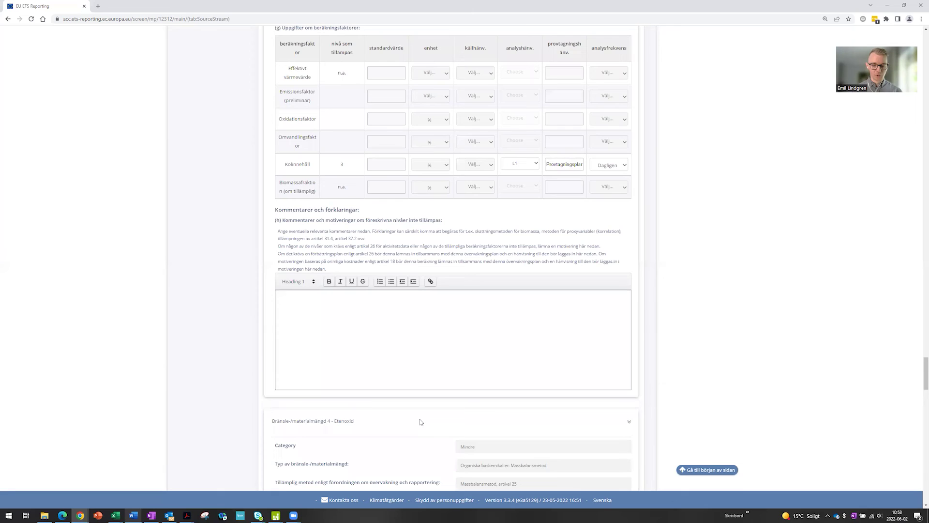
{"action": "scroll", "coordinate": [420, 422], "scroll_direction": "down", "scroll_amount": 3}
{"action": "scroll", "coordinate": [407, 414], "scroll_direction": "down", "scroll_amount": 2}
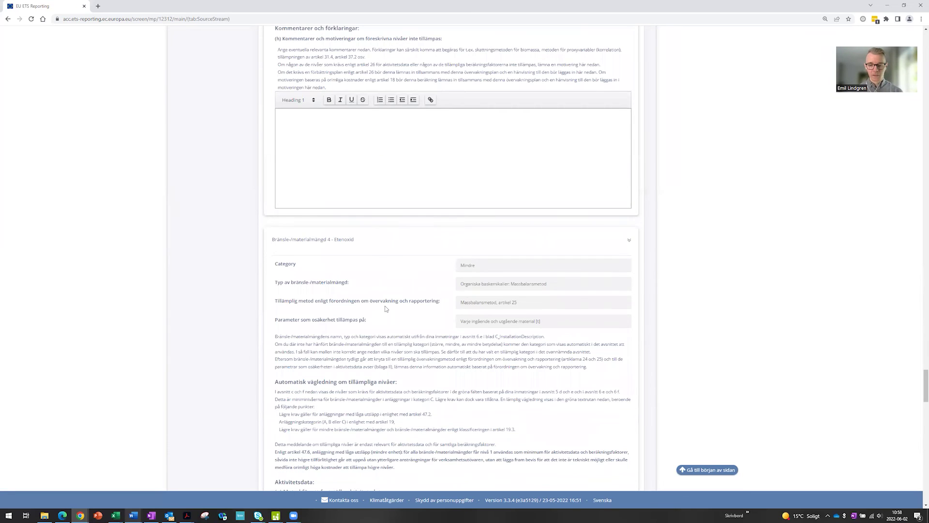
- Check Etenoxid's measuring instrument, required and applied activity data tiers, and achieved uncertainty
{"action": "scroll", "coordinate": [387, 309], "scroll_direction": "down", "scroll_amount": 2}
{"action": "scroll", "coordinate": [387, 309], "scroll_direction": "down", "scroll_amount": 3}
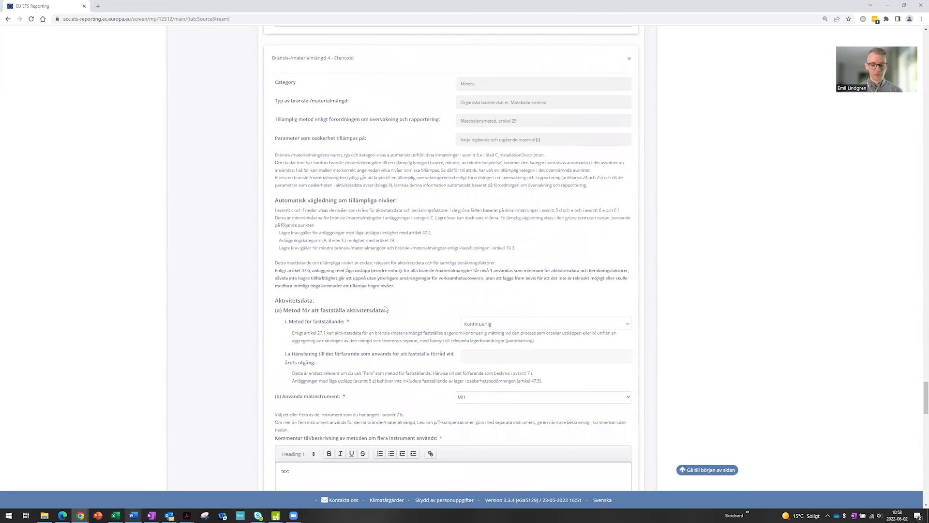
{"action": "scroll", "coordinate": [385, 305], "scroll_direction": "down", "scroll_amount": 8}
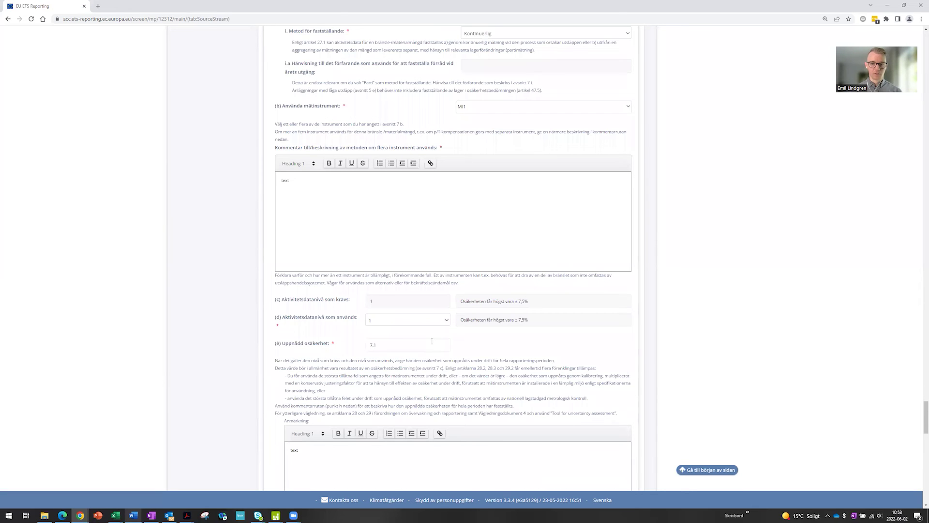
{"action": "scroll", "coordinate": [432, 342], "scroll_direction": "down", "scroll_amount": 2}
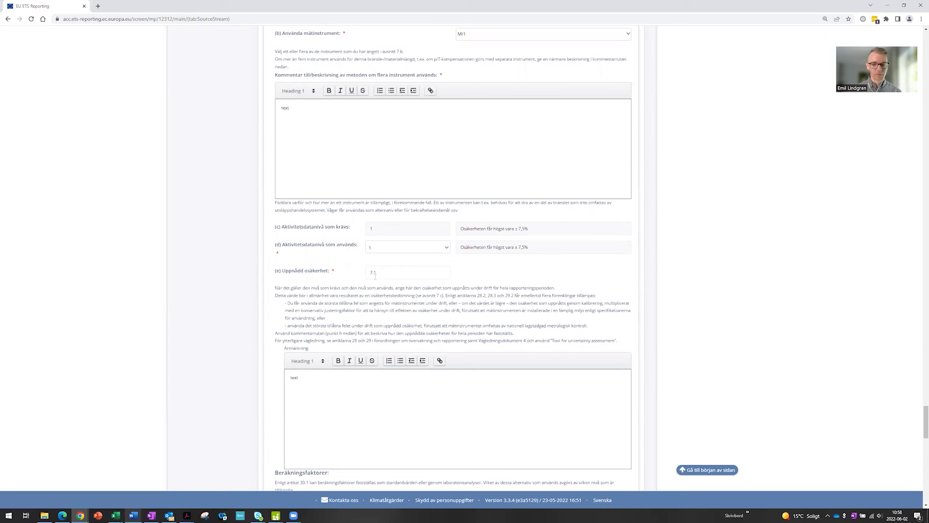
- Try tier 2 as Etenoxid's applied activity data tier to compare the permitted uncertainty, and set it back to tier 1
{"action": "left_click", "coordinate": [448, 248]}
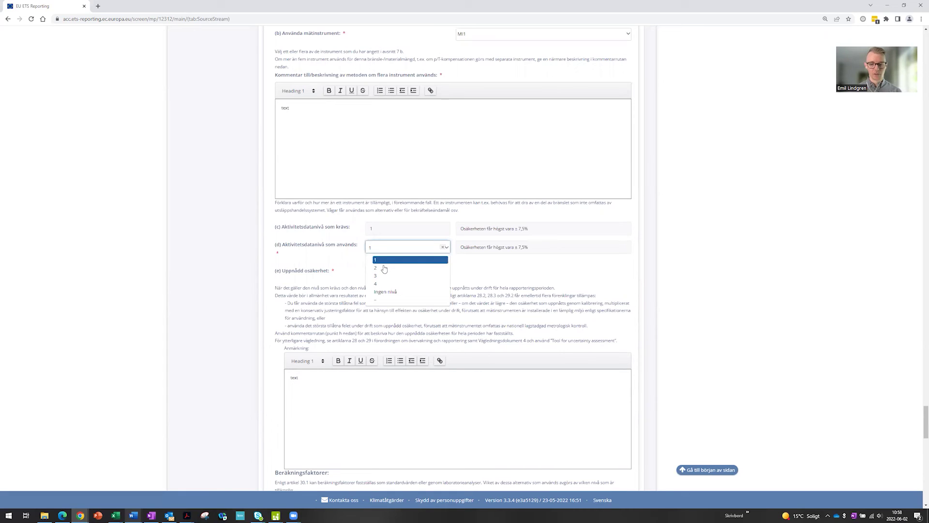
{"action": "left_click", "coordinate": [384, 269]}
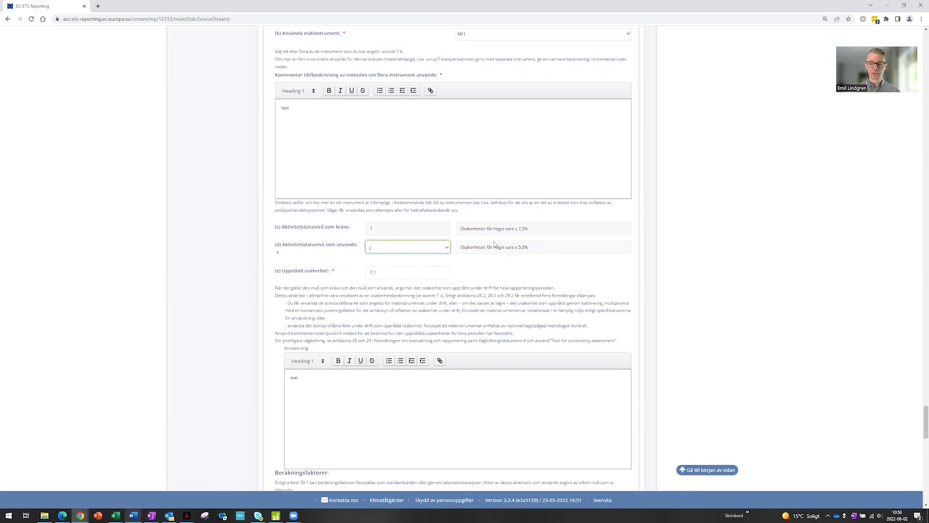
{"action": "left_click", "coordinate": [443, 249]}
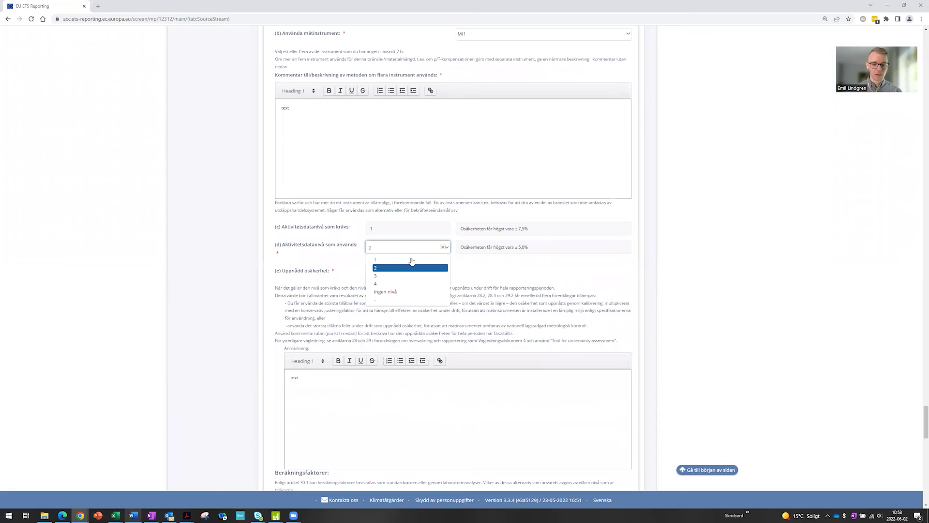
{"action": "key", "text": "Up"}
{"action": "key", "text": "Return"}
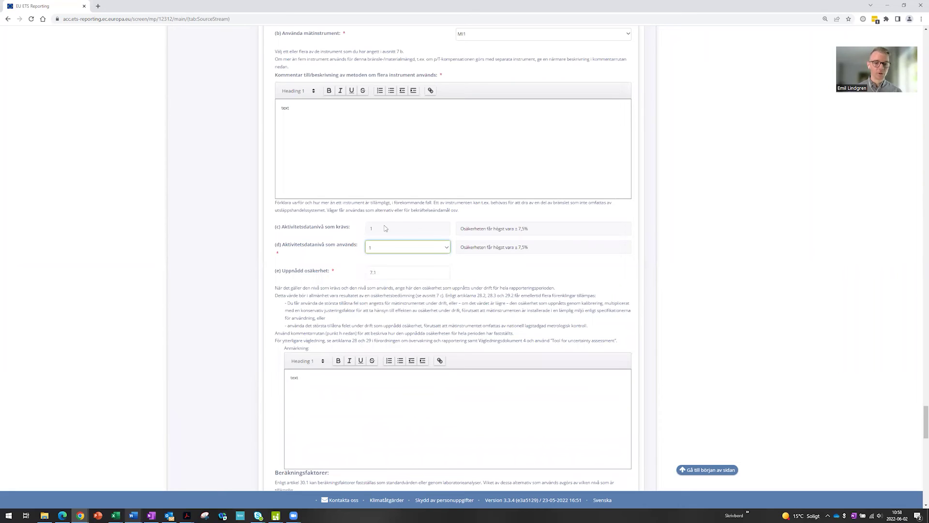
{"action": "left_click", "coordinate": [458, 262]}
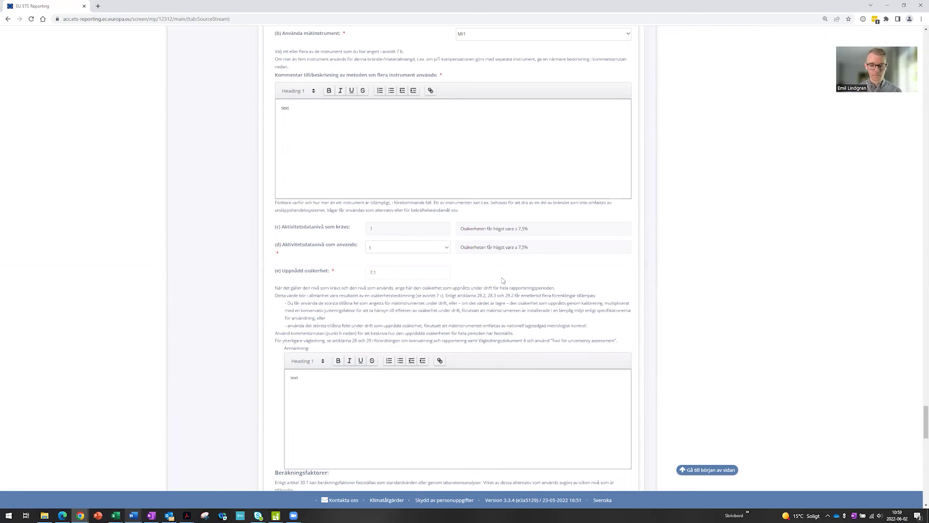
- Examine the required and applied tiers in Etenoxid's table (f), Tillämpade nivåer för beräkningsfaktorer
{"action": "scroll", "coordinate": [502, 281], "scroll_direction": "down", "scroll_amount": 1}
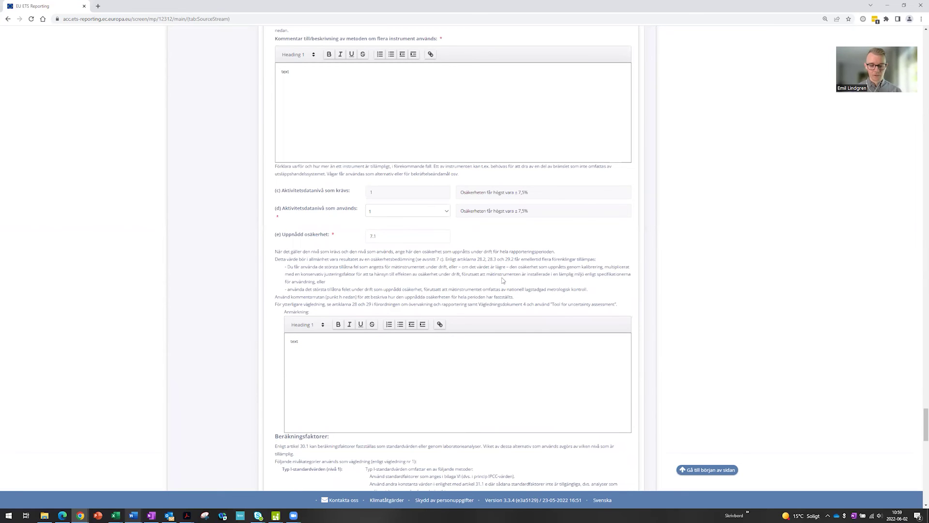
{"action": "scroll", "coordinate": [502, 278], "scroll_direction": "down", "scroll_amount": 5}
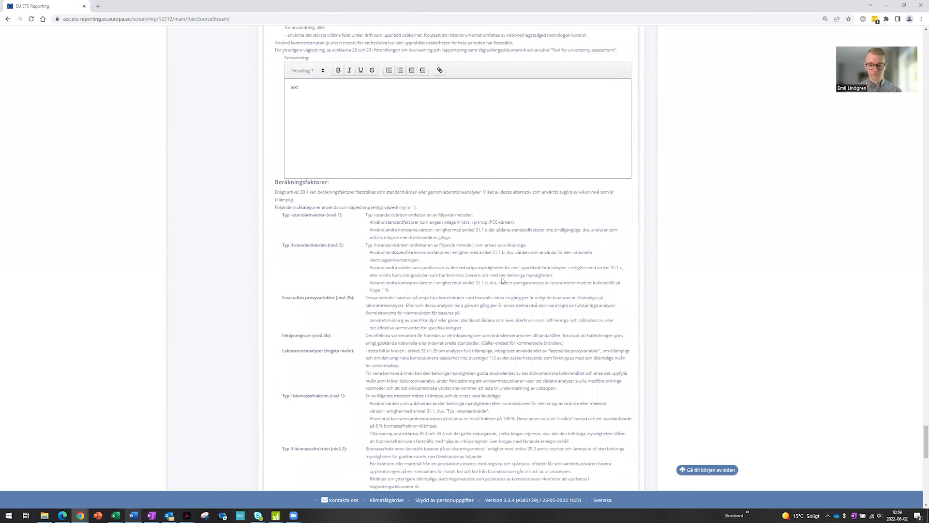
{"action": "scroll", "coordinate": [503, 280], "scroll_direction": "down", "scroll_amount": 8}
{"action": "scroll", "coordinate": [552, 244], "scroll_direction": "down", "scroll_amount": 1}
{"action": "left_click", "coordinate": [552, 244]}
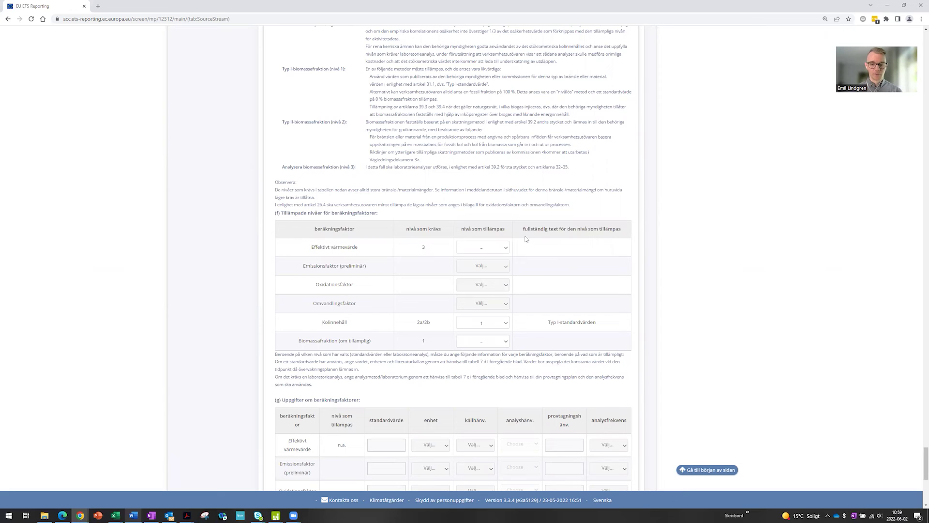
{"action": "left_click", "coordinate": [470, 253]}
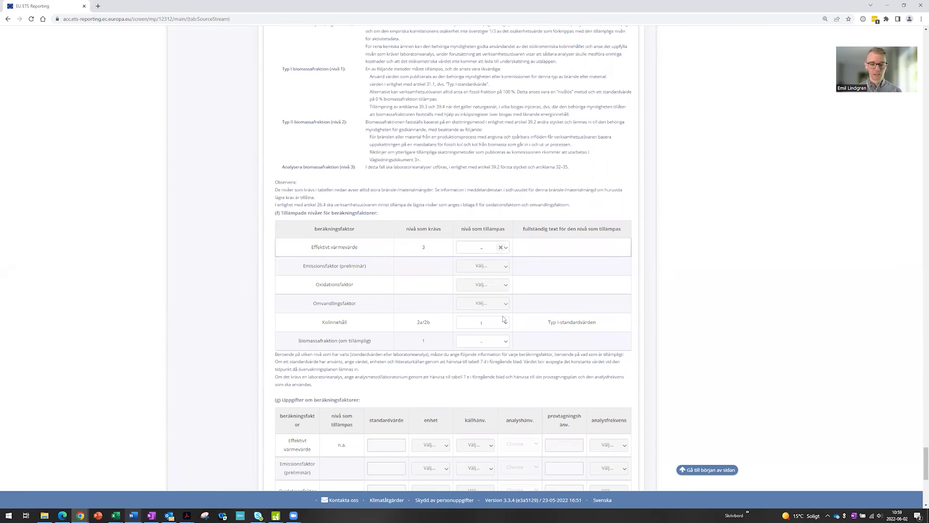
{"action": "left_click", "coordinate": [510, 324]}
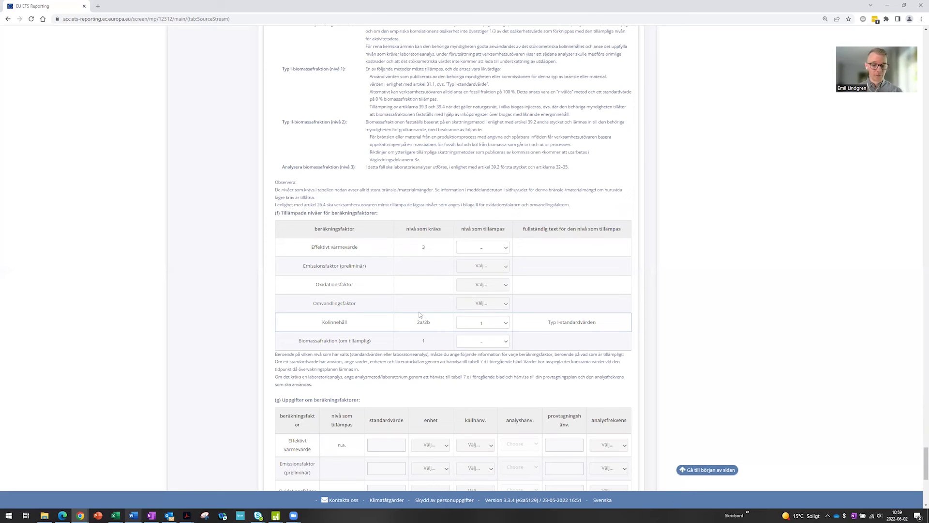
{"action": "scroll", "coordinate": [409, 297], "scroll_direction": "down", "scroll_amount": 1}
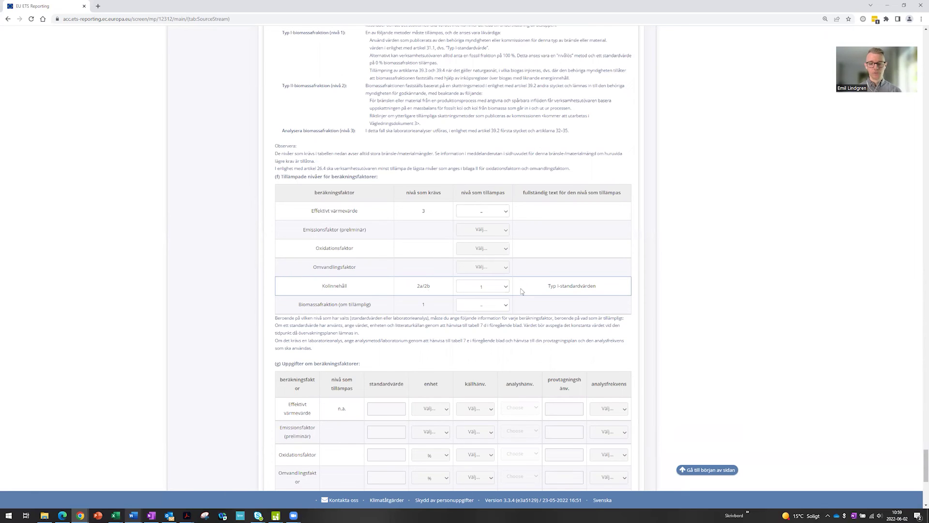
- Go back to Etenoxid's header details to check its category and the automatic guidance on applicable tiers
{"action": "scroll", "coordinate": [517, 290], "scroll_direction": "up", "scroll_amount": 1}
{"action": "scroll", "coordinate": [517, 290], "scroll_direction": "up", "scroll_amount": 10}
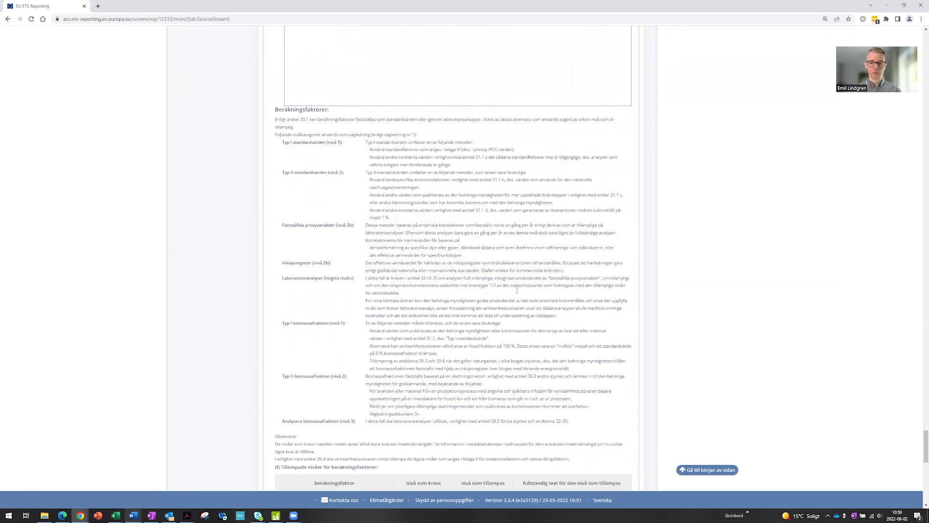
{"action": "scroll", "coordinate": [517, 291], "scroll_direction": "up", "scroll_amount": 10}
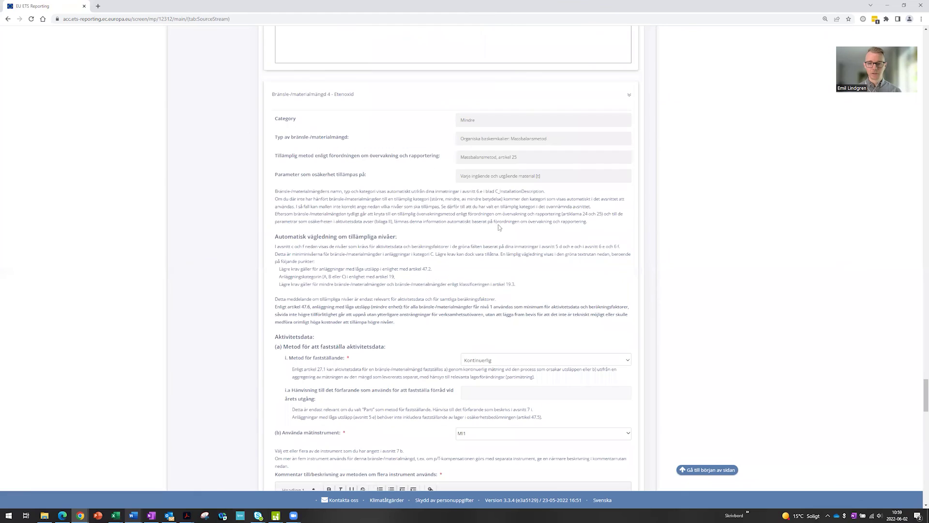
{"action": "left_click_drag", "start_coordinate": [457, 125], "coordinate": [493, 177]}
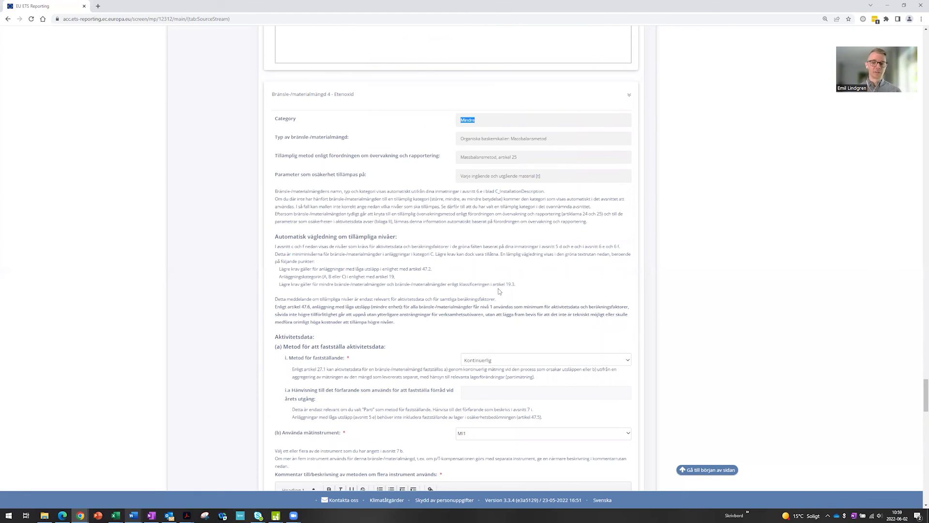
{"action": "left_click", "coordinate": [561, 292]}
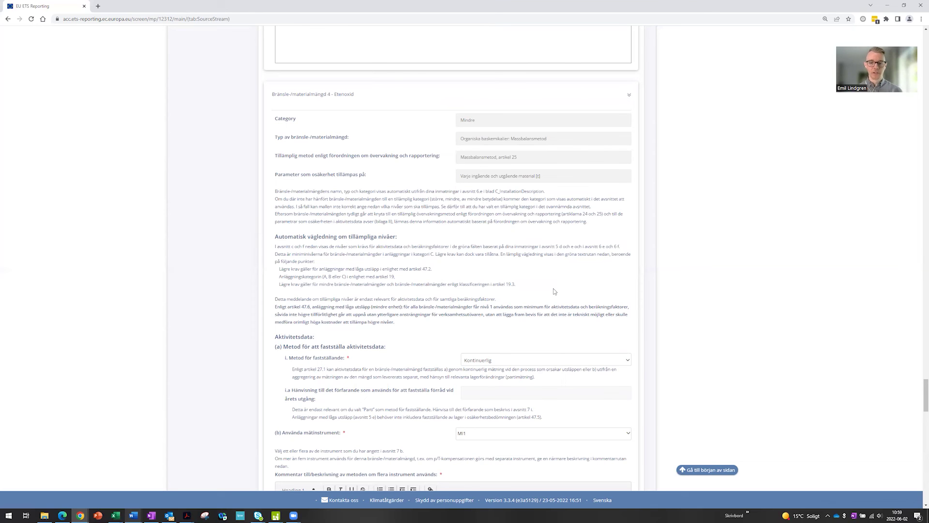
- Return to Etenoxid's table (f) and compare the required and applied tiers for Kolinnehåll
{"action": "scroll", "coordinate": [553, 292], "scroll_direction": "down", "scroll_amount": 9}
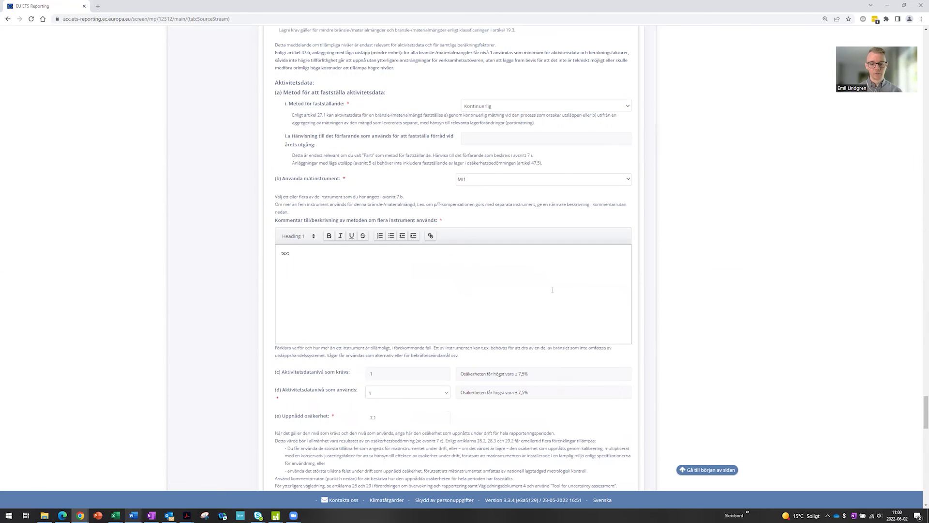
{"action": "scroll", "coordinate": [553, 292], "scroll_direction": "down", "scroll_amount": 10}
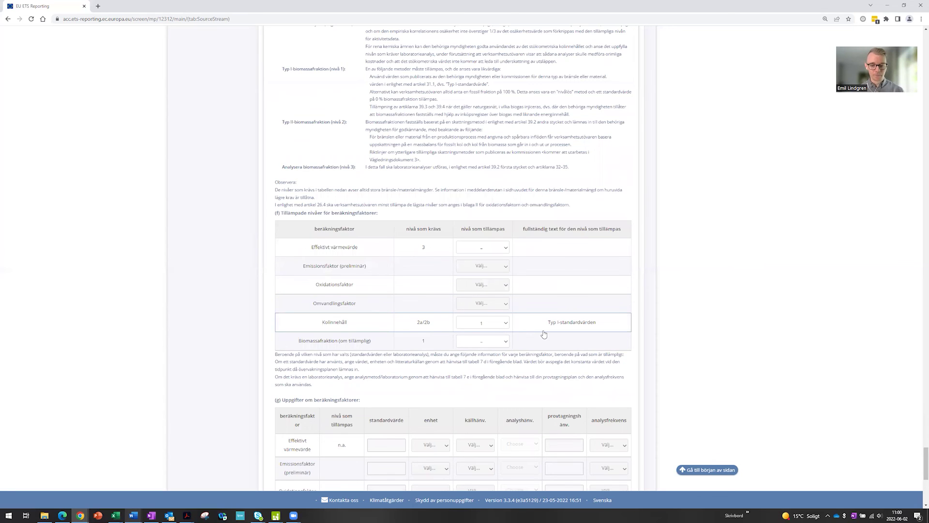
{"action": "scroll", "coordinate": [545, 334], "scroll_direction": "down", "scroll_amount": 1}
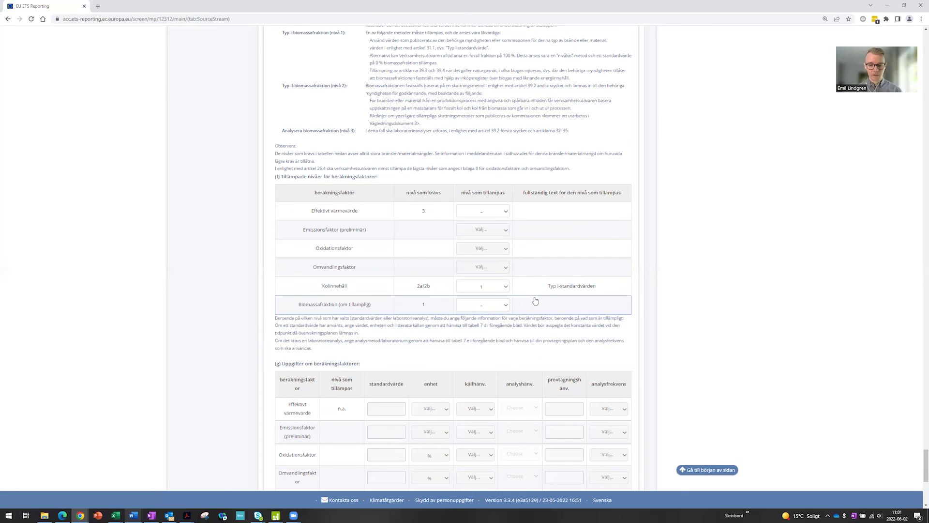
- Check the standard value and the source reference options for Kolinnehåll in Etenoxid's table (g)
{"action": "scroll", "coordinate": [535, 301], "scroll_direction": "down", "scroll_amount": 3}
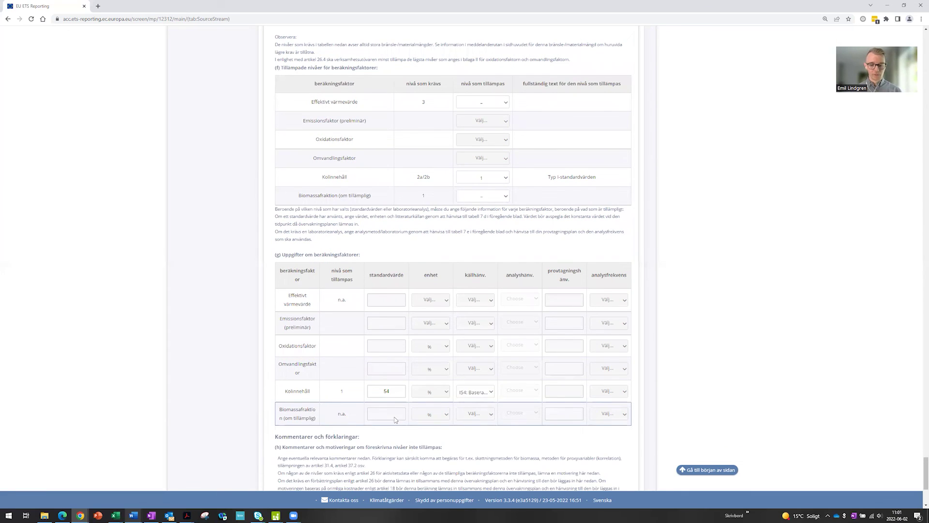
{"action": "scroll", "coordinate": [394, 419], "scroll_direction": "down", "scroll_amount": 1}
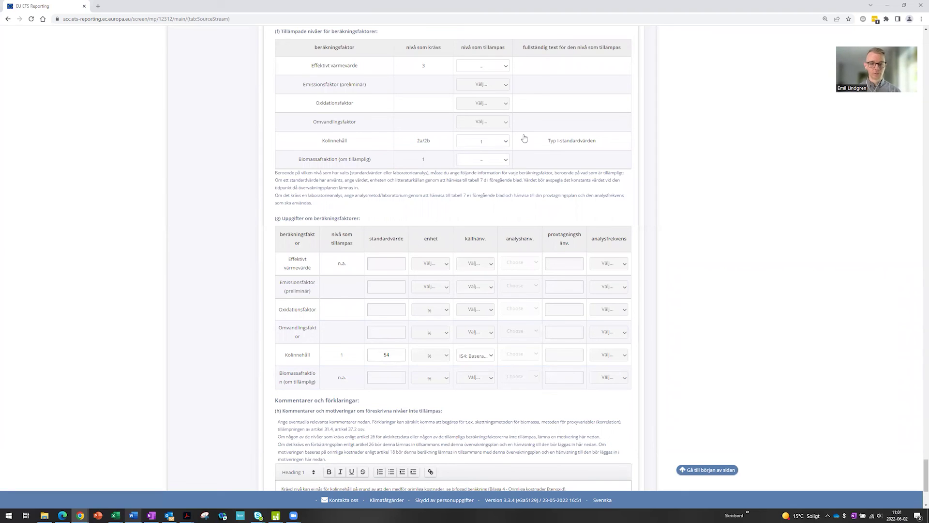
{"action": "left_click", "coordinate": [492, 358]}
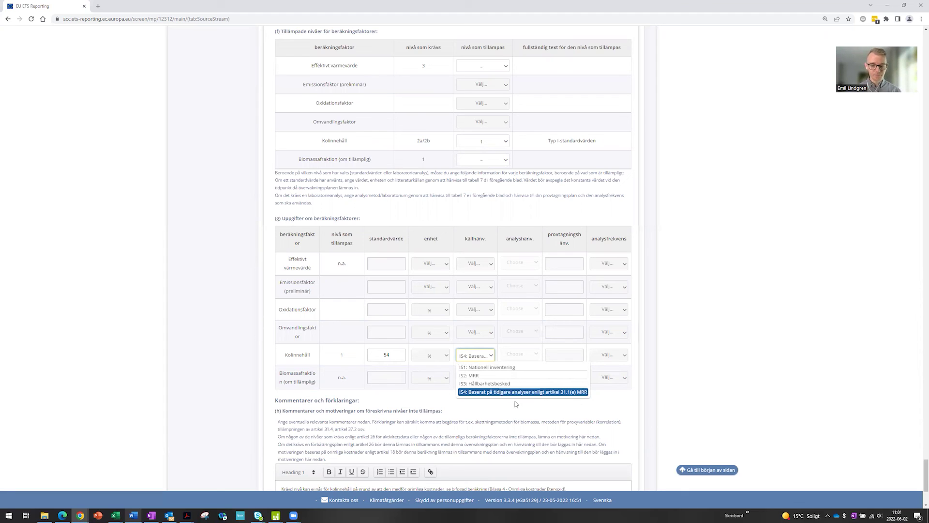
{"action": "left_click", "coordinate": [492, 412]}
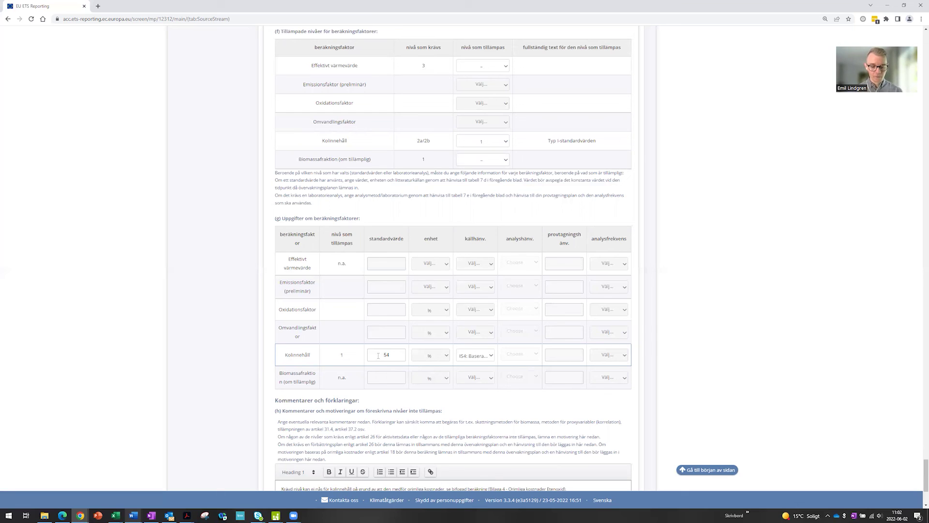
- Read the tier justification comment under (h) for Etenoxid and return to the beginning of section E
{"action": "scroll", "coordinate": [357, 378], "scroll_direction": "down", "scroll_amount": 1}
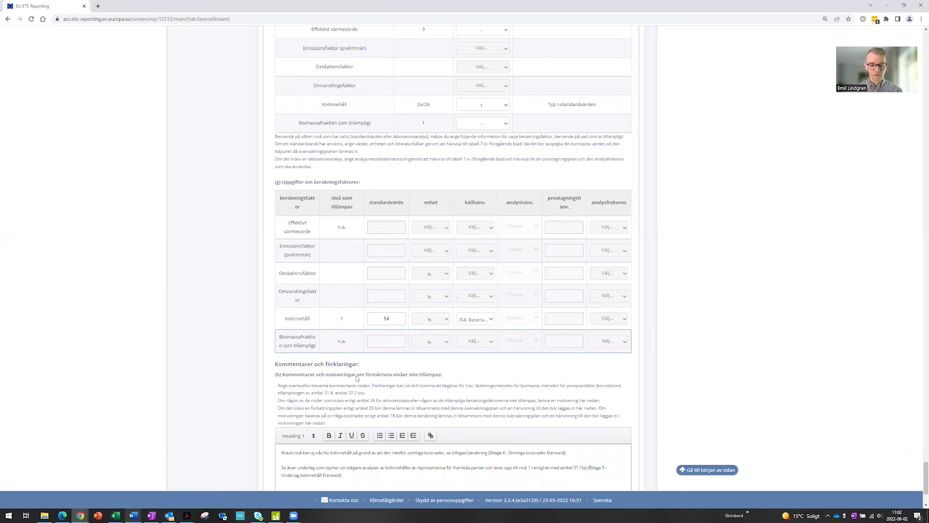
{"action": "scroll", "coordinate": [357, 378], "scroll_direction": "down", "scroll_amount": 3}
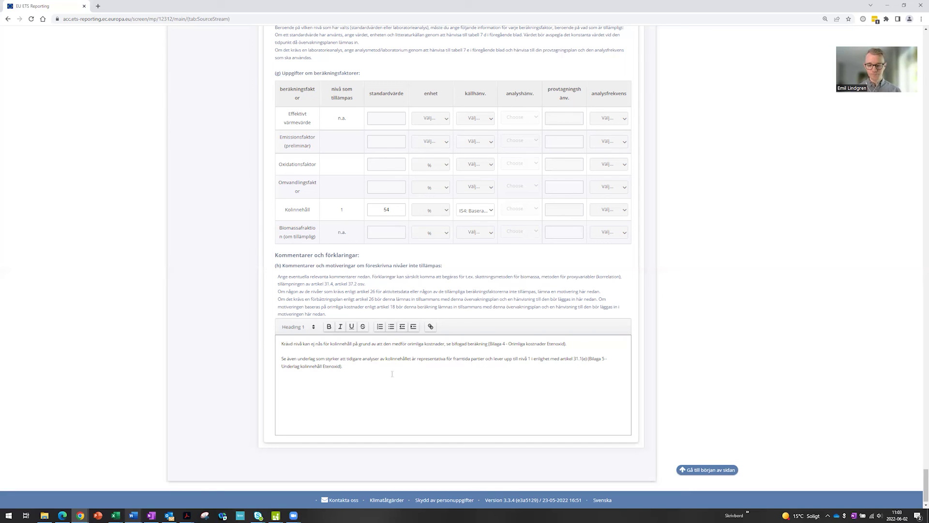
{"action": "left_click", "coordinate": [695, 472]}
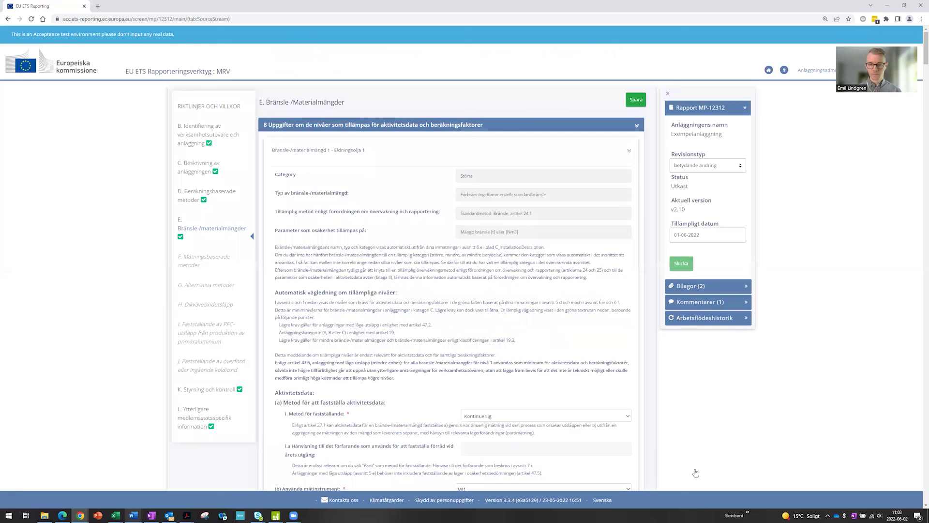